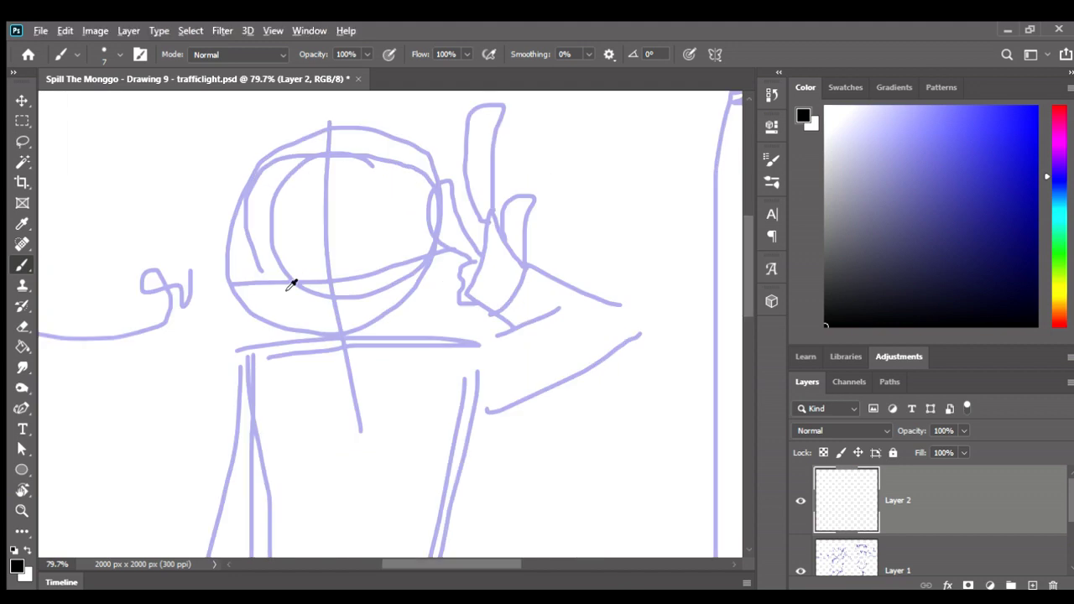
{"action": "scroll", "coordinate": [252, 277], "scroll_direction": "up", "scroll_amount": 1}
Step: Try inking the left cheek and jawline in black, undoing each attempt
{"action": "left_click_drag", "start_coordinate": [246, 314], "coordinate": [250, 316]}
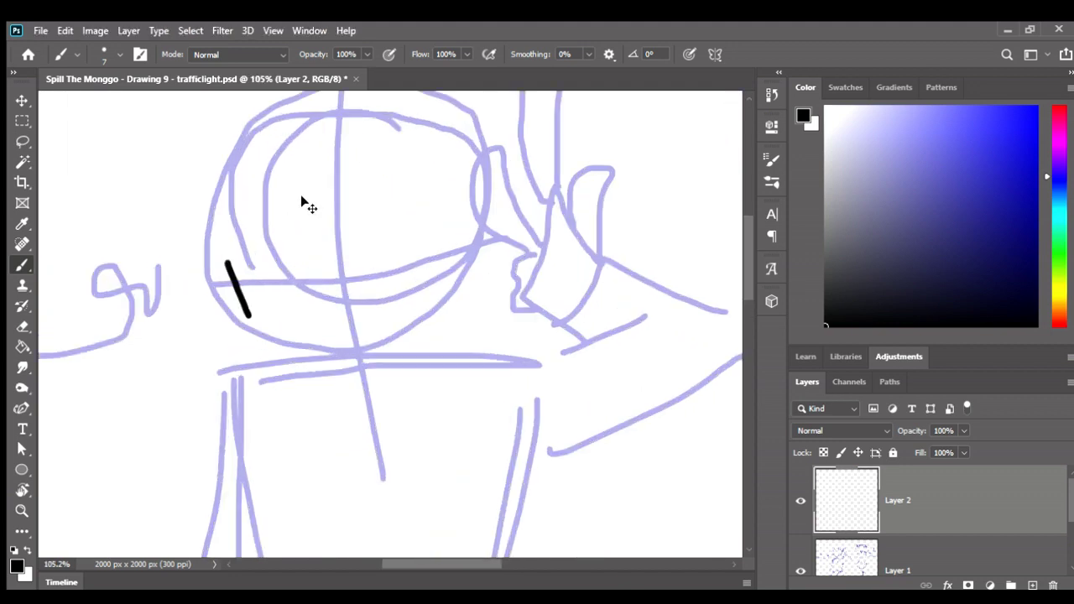
{"action": "key", "text": "ctrl+z"}
{"action": "left_click_drag", "start_coordinate": [225, 261], "coordinate": [242, 326]}
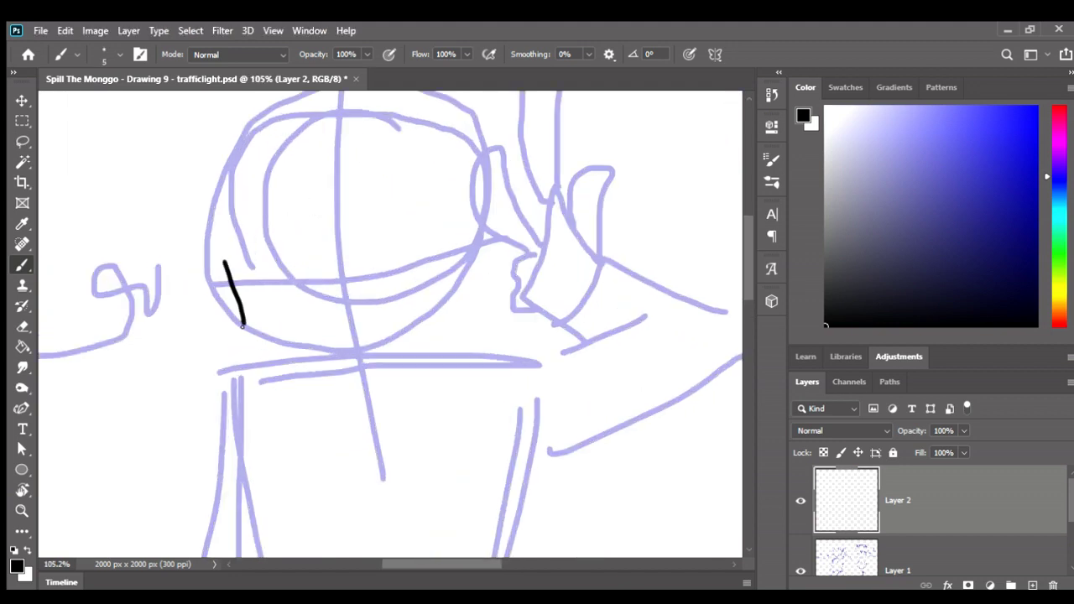
{"action": "mouse_move", "coordinate": [224, 262]}
{"action": "left_mouse_down"}
{"action": "mouse_move", "coordinate": [245, 329]}
{"action": "mouse_move", "coordinate": [354, 402]}
{"action": "left_mouse_up"}
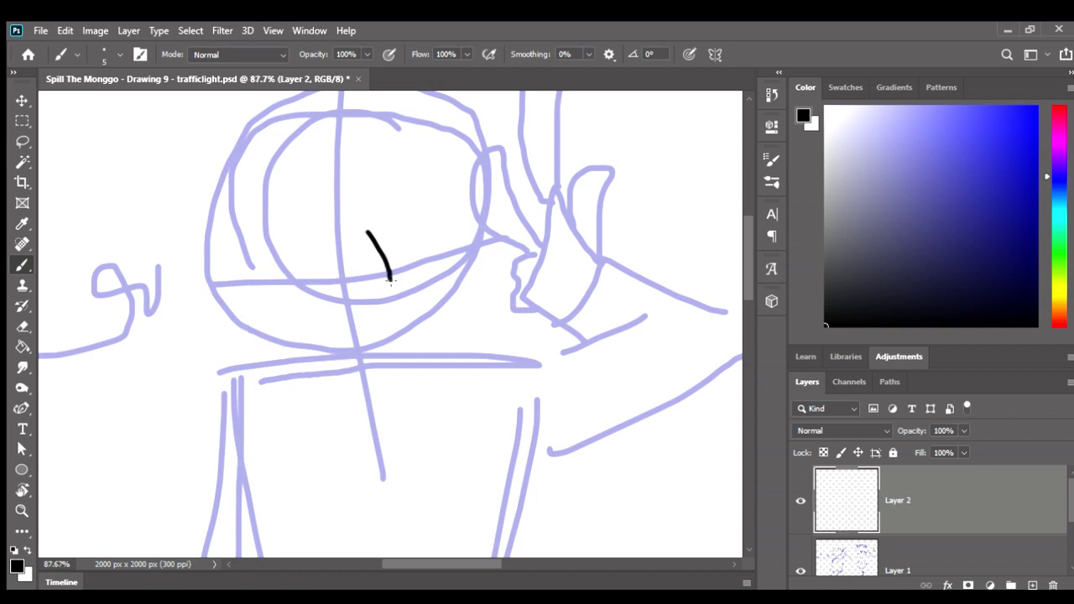
{"action": "key", "text": "ctrl+z"}
{"action": "mouse_move", "coordinate": [250, 290]}
{"action": "left_mouse_down"}
{"action": "mouse_move", "coordinate": [273, 329]}
{"action": "mouse_move", "coordinate": [364, 378]}
{"action": "left_mouse_up"}
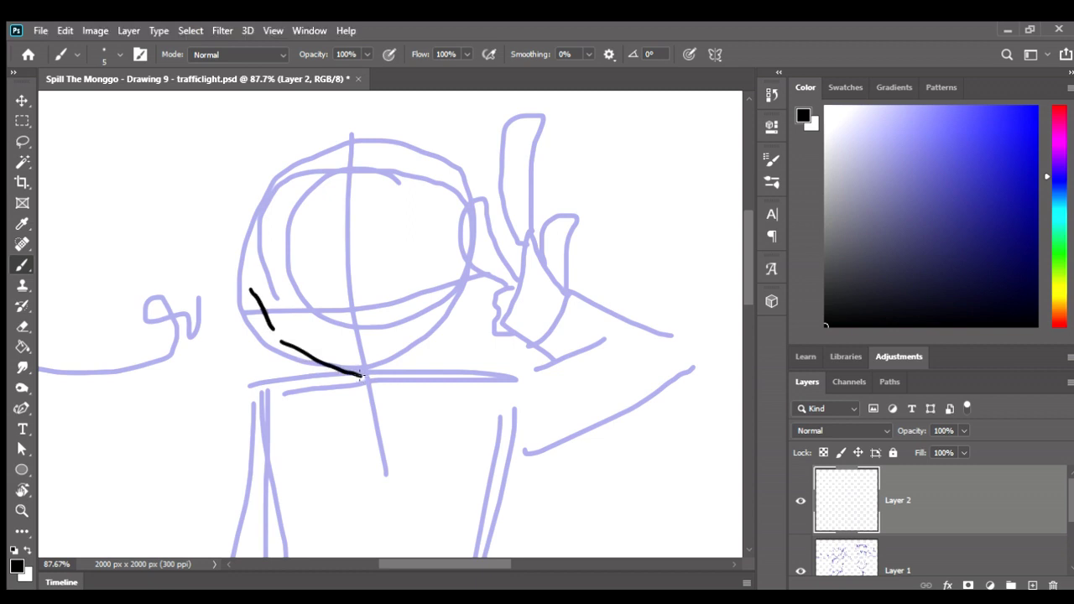
{"action": "key", "text": "ctrl+z"}
{"action": "key", "text": "ctrl+z"}
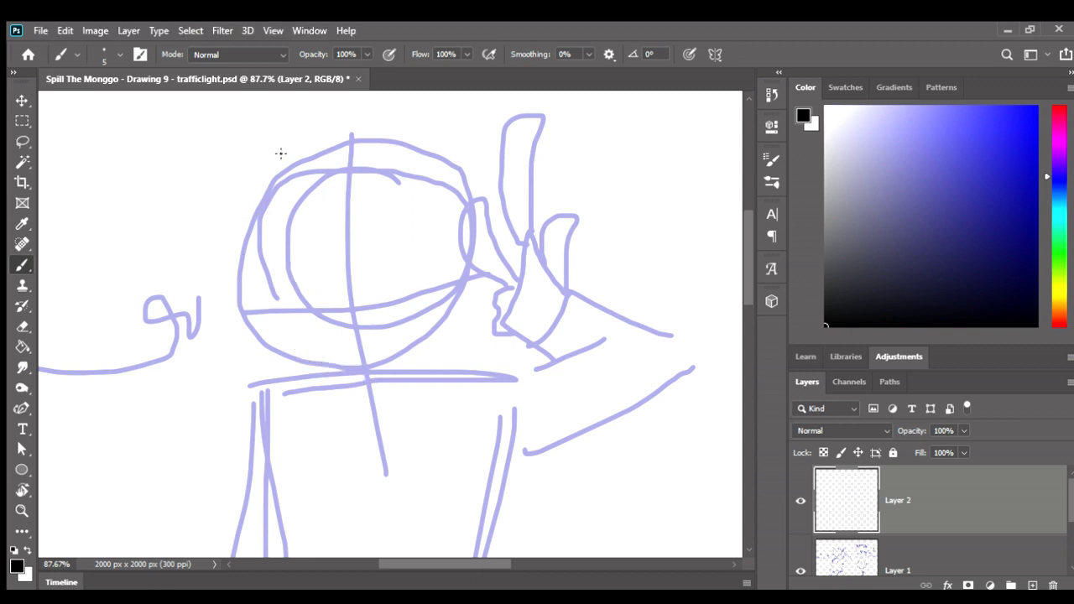
Step: Draw the arc for the top of the head and the long face centre line
{"action": "mouse_move", "coordinate": [256, 293]}
{"action": "left_mouse_down"}
{"action": "mouse_move", "coordinate": [278, 148]}
{"action": "mouse_move", "coordinate": [452, 182]}
{"action": "left_mouse_up"}
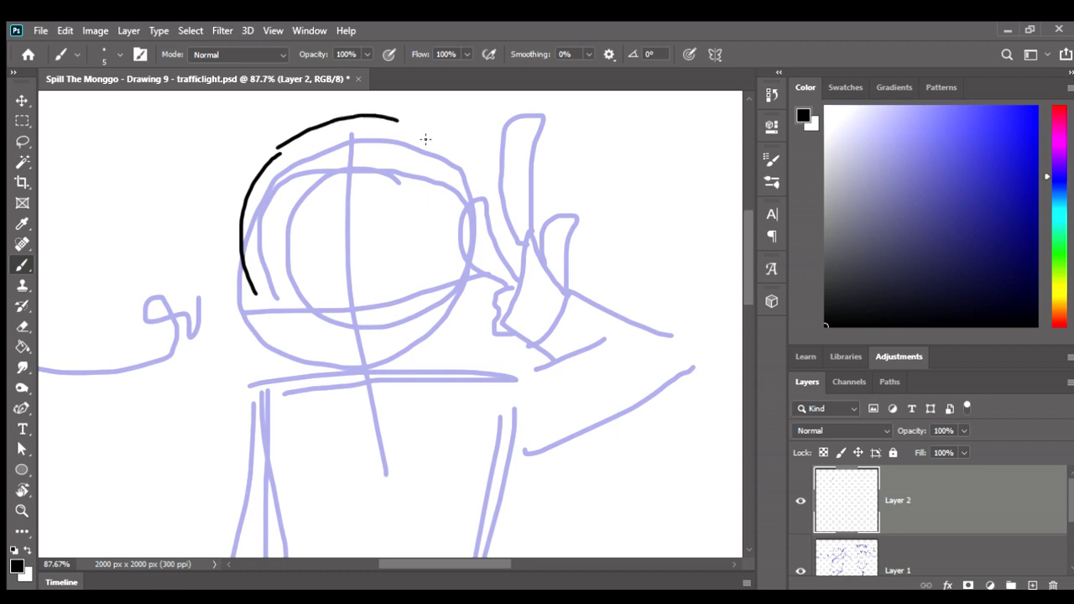
{"action": "left_click_drag", "start_coordinate": [319, 138], "coordinate": [384, 426]}
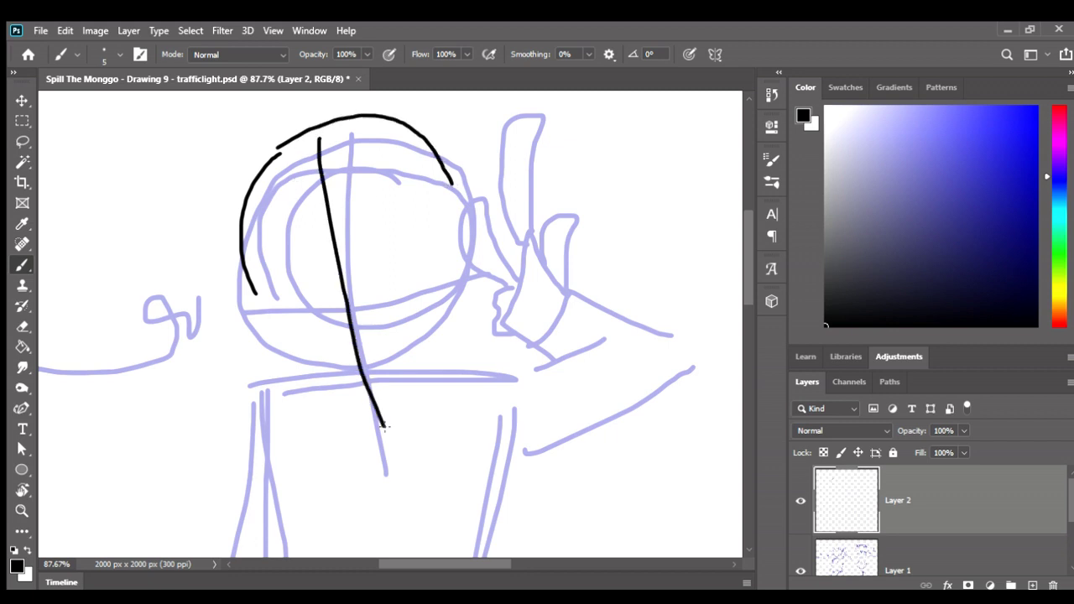
{"action": "left_click_drag", "start_coordinate": [263, 322], "coordinate": [470, 273]}
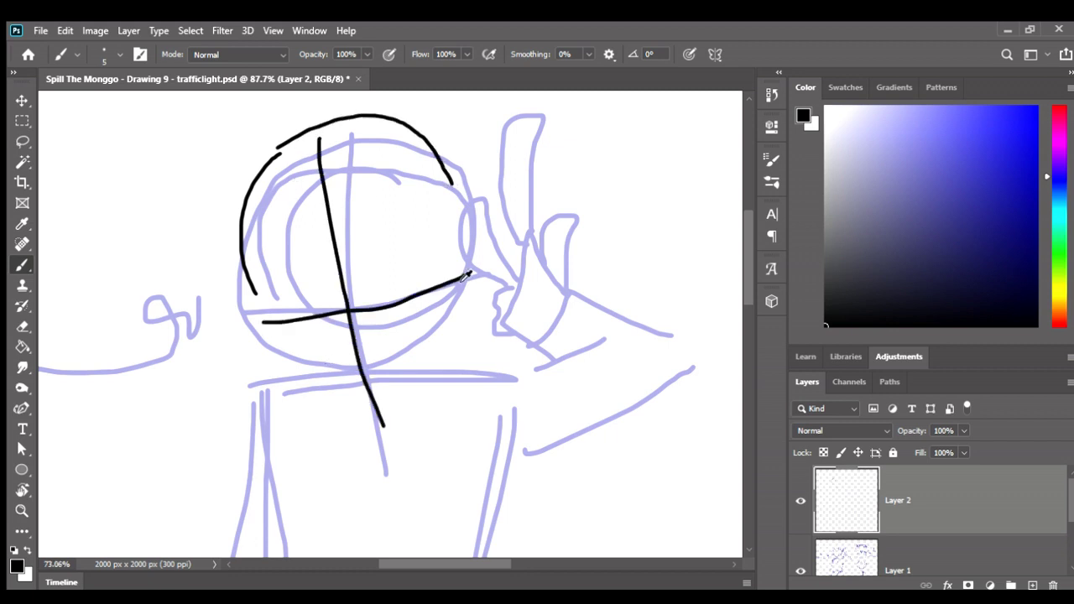
{"action": "scroll", "coordinate": [468, 275], "scroll_direction": "down", "scroll_amount": 2}
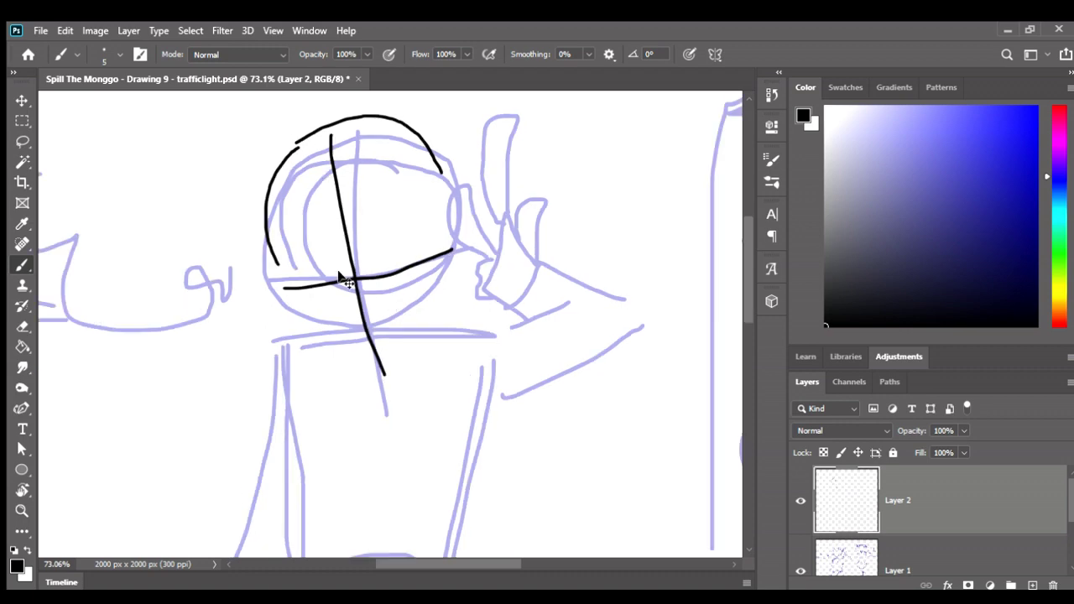
{"action": "key", "text": "ctrl+z"}
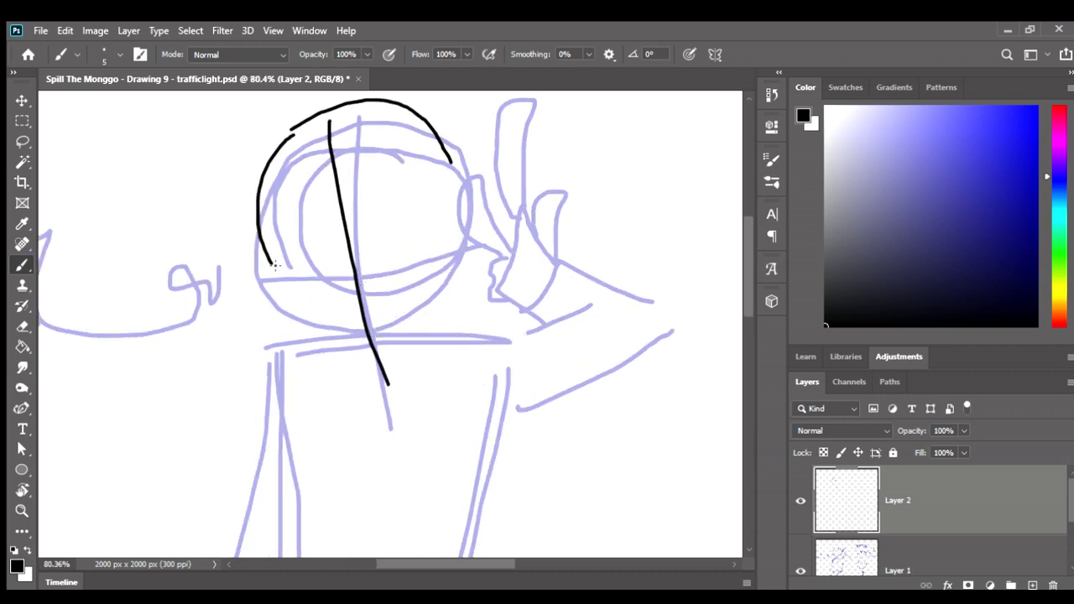
Step: Ink the left outline to the chin, the head's right side and the ear
{"action": "mouse_move", "coordinate": [270, 263]}
{"action": "left_mouse_down"}
{"action": "mouse_move", "coordinate": [292, 297]}
{"action": "mouse_move", "coordinate": [369, 334]}
{"action": "mouse_move", "coordinate": [443, 278]}
{"action": "left_mouse_up"}
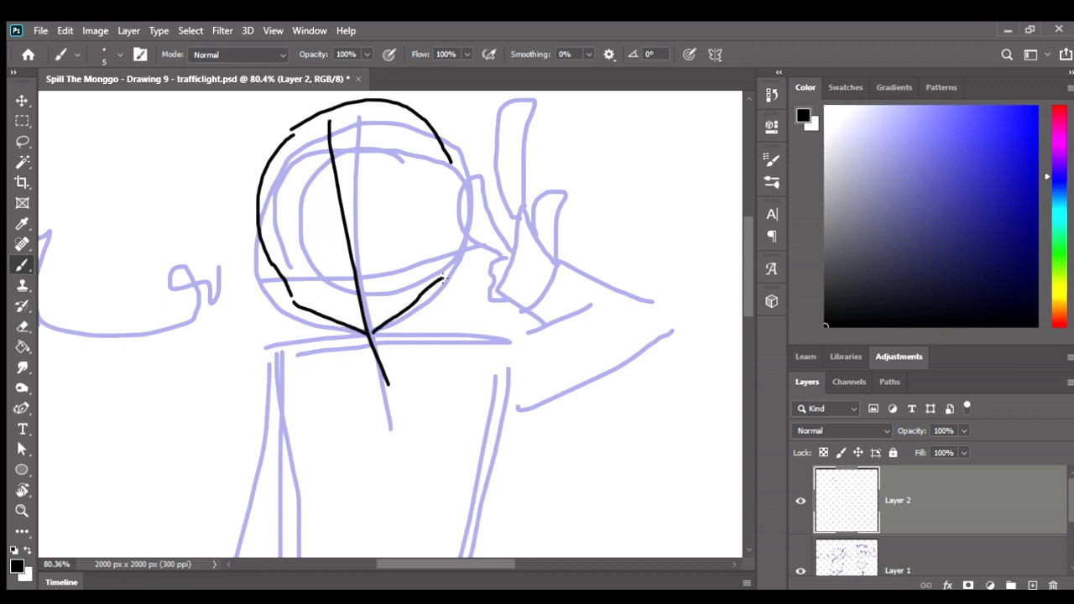
{"action": "left_click_drag", "start_coordinate": [426, 122], "coordinate": [444, 331]}
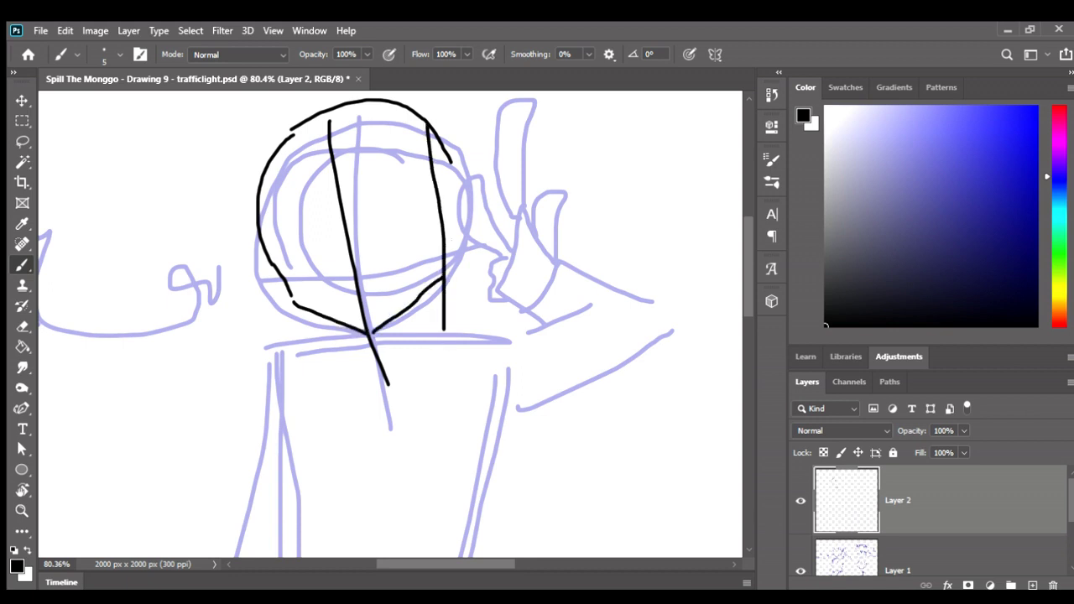
{"action": "mouse_move", "coordinate": [442, 217]}
{"action": "left_mouse_down"}
{"action": "mouse_move", "coordinate": [464, 220]}
{"action": "mouse_move", "coordinate": [453, 248]}
{"action": "left_mouse_up"}
Step: Draw the neck curve under the chin and the shoulder line at its base
{"action": "mouse_move", "coordinate": [380, 330]}
{"action": "left_mouse_down"}
{"action": "mouse_move", "coordinate": [381, 346]}
{"action": "mouse_move", "coordinate": [409, 352]}
{"action": "mouse_move", "coordinate": [438, 338]}
{"action": "left_mouse_up"}
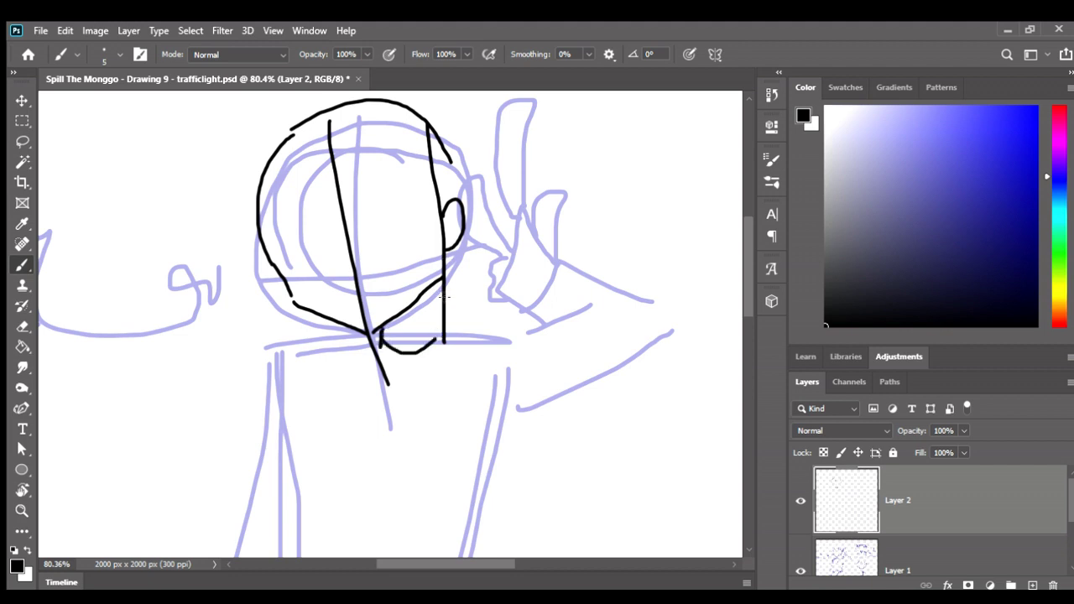
{"action": "mouse_move", "coordinate": [445, 293]}
{"action": "left_mouse_down"}
{"action": "mouse_move", "coordinate": [432, 346]}
{"action": "mouse_move", "coordinate": [315, 352]}
{"action": "left_mouse_up"}
{"action": "left_click_drag", "start_coordinate": [438, 334], "coordinate": [502, 341]}
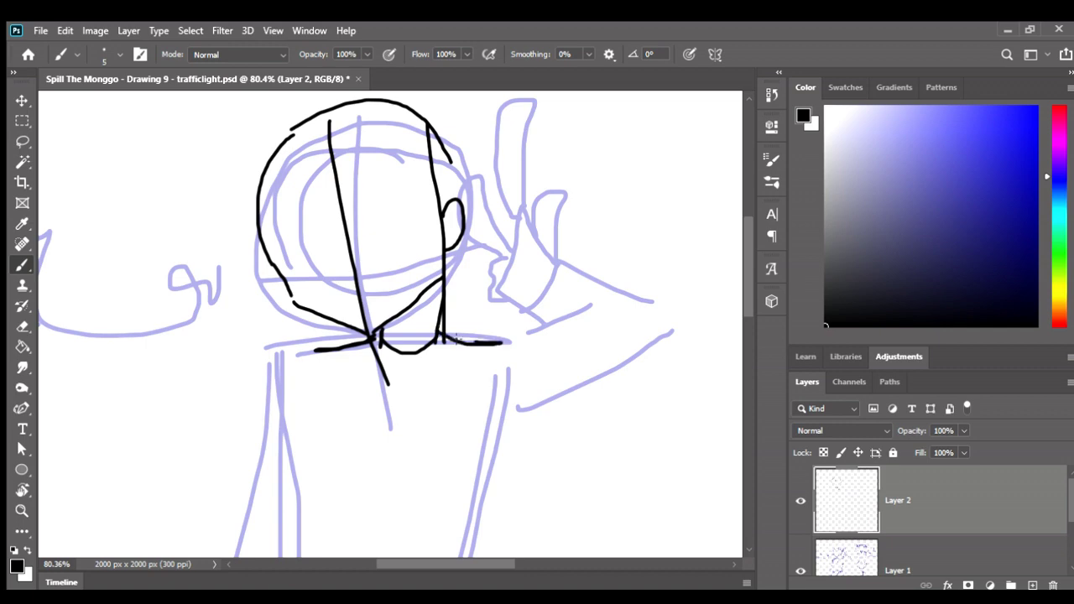
{"action": "left_click_drag", "start_coordinate": [449, 364], "coordinate": [436, 293]}
{"action": "scroll", "coordinate": [372, 264], "scroll_direction": "down", "scroll_amount": 1, "text": "alt"}
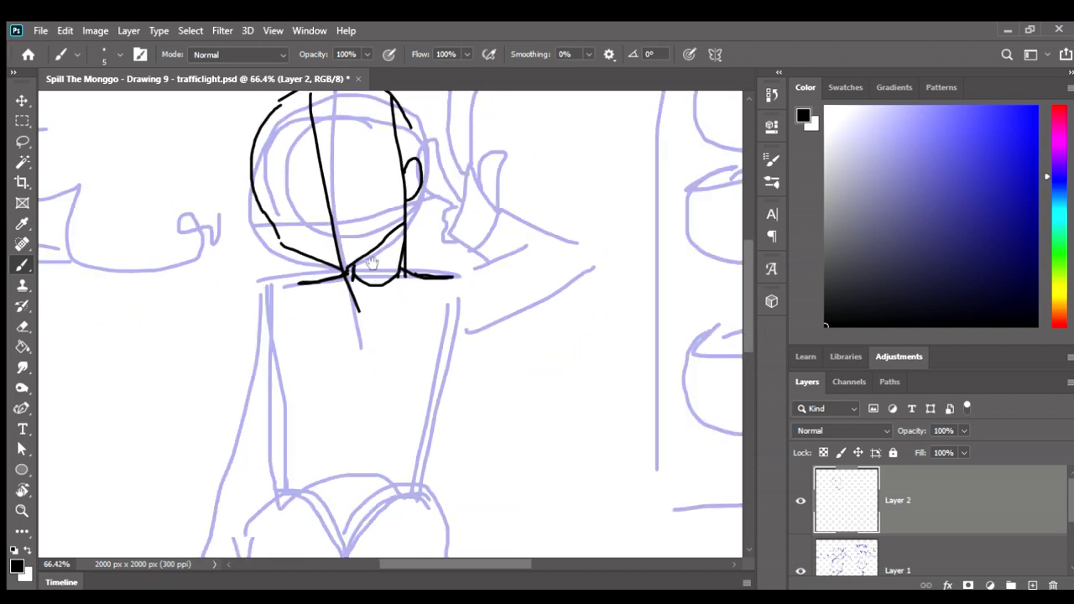
{"action": "scroll", "coordinate": [372, 264], "scroll_direction": "down", "scroll_amount": 3}
{"action": "scroll", "coordinate": [370, 261], "scroll_direction": "down", "scroll_amount": 1}
{"action": "scroll", "coordinate": [370, 261], "scroll_direction": "down", "scroll_amount": 1, "text": "alt"}
{"action": "scroll", "coordinate": [374, 259], "scroll_direction": "up", "scroll_amount": 3}
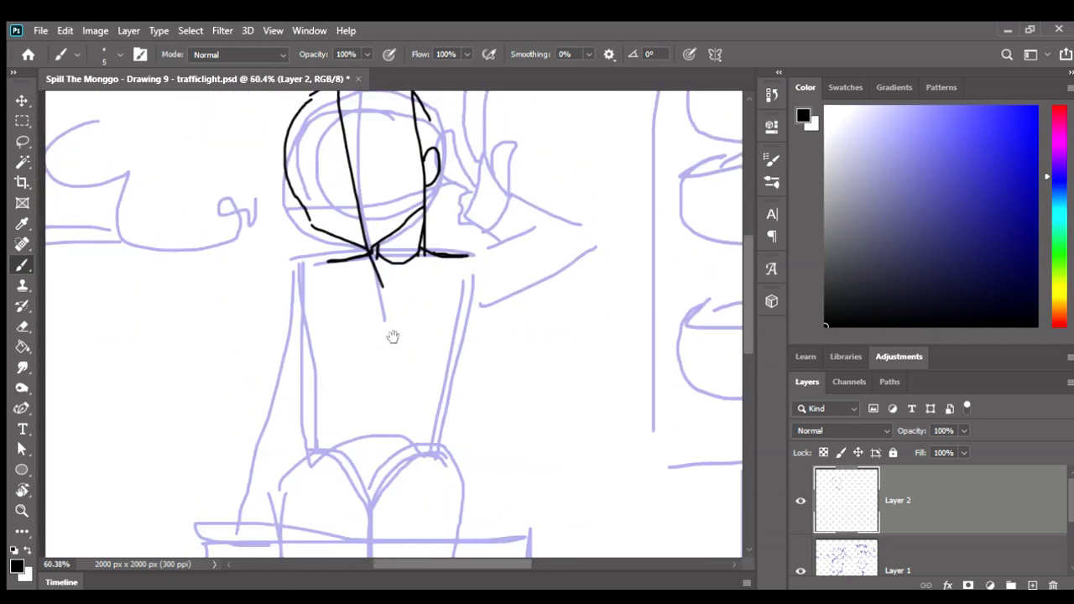
Step: Nudge the black head drawing slightly left with the Move tool, then return to the Brush
{"action": "left_click_drag", "start_coordinate": [393, 254], "coordinate": [392, 284]}
{"action": "key", "text": "v"}
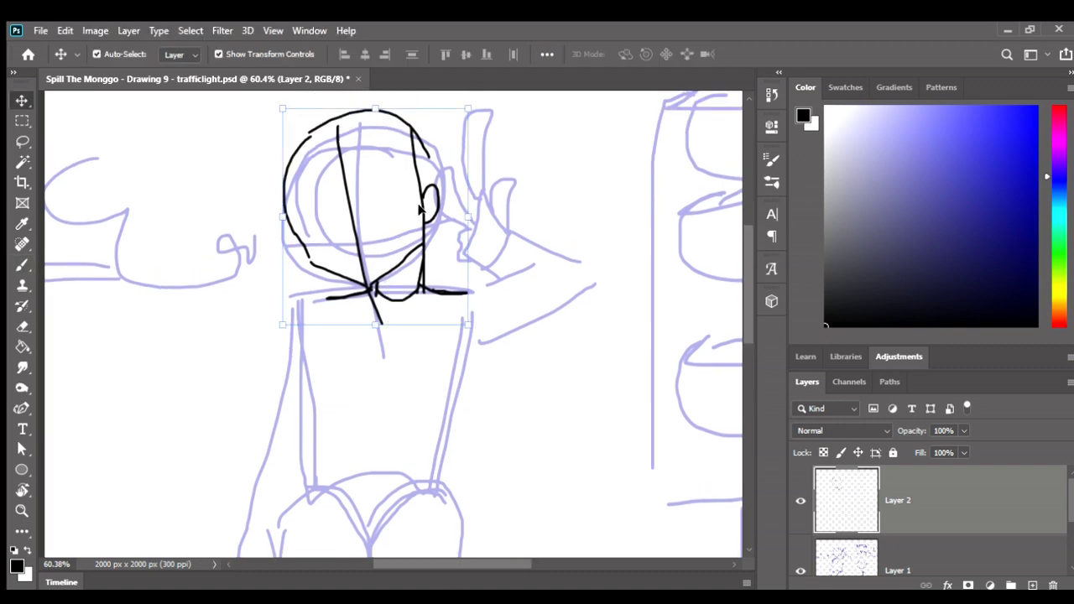
{"action": "left_click_drag", "start_coordinate": [418, 212], "coordinate": [411, 211]}
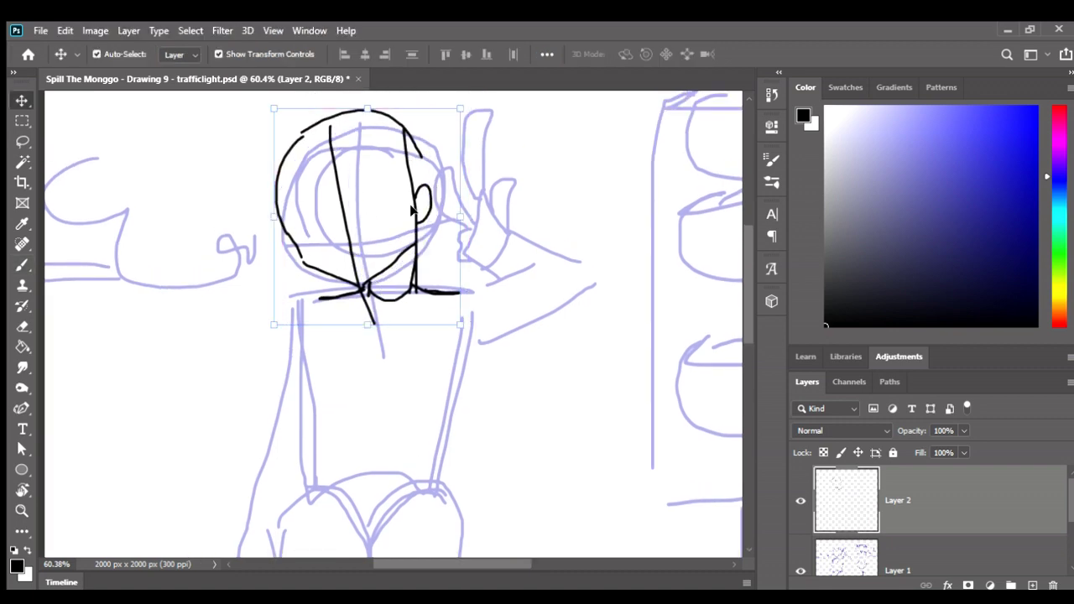
{"action": "key", "text": "b"}
{"action": "scroll", "coordinate": [446, 305], "scroll_direction": "down", "scroll_amount": 2}
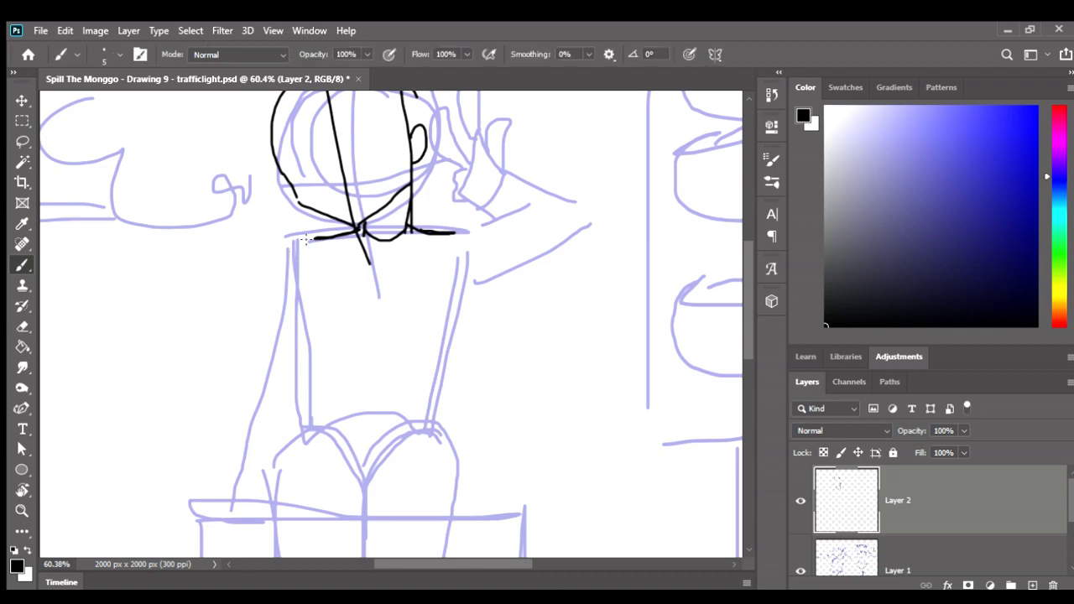
Step: Ink the torso's left and right sides down to the waistband, thickening the left line
{"action": "left_click_drag", "start_coordinate": [306, 240], "coordinate": [309, 334]}
{"action": "mouse_move", "coordinate": [307, 252]}
{"action": "left_mouse_down"}
{"action": "mouse_move", "coordinate": [318, 328]}
{"action": "mouse_move", "coordinate": [413, 354]}
{"action": "mouse_move", "coordinate": [438, 348]}
{"action": "mouse_move", "coordinate": [467, 245]}
{"action": "mouse_move", "coordinate": [449, 334]}
{"action": "left_mouse_up"}
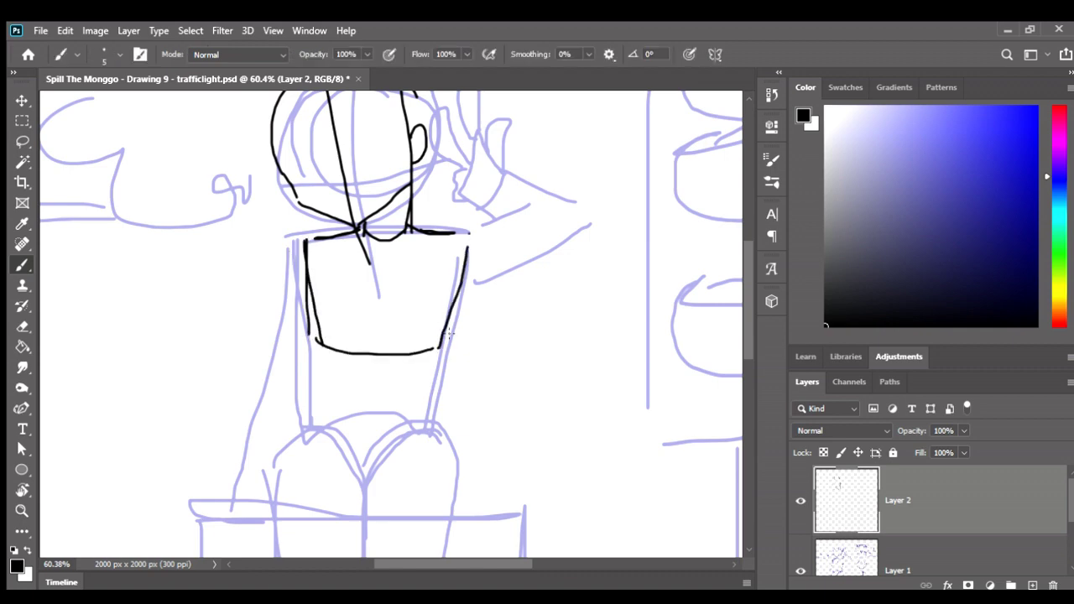
{"action": "left_click_drag", "start_coordinate": [467, 236], "coordinate": [440, 347]}
{"action": "scroll", "coordinate": [399, 338], "scroll_direction": "down", "scroll_amount": 1}
{"action": "scroll", "coordinate": [399, 338], "scroll_direction": "down", "scroll_amount": 1}
{"action": "left_click_drag", "start_coordinate": [313, 288], "coordinate": [313, 326]}
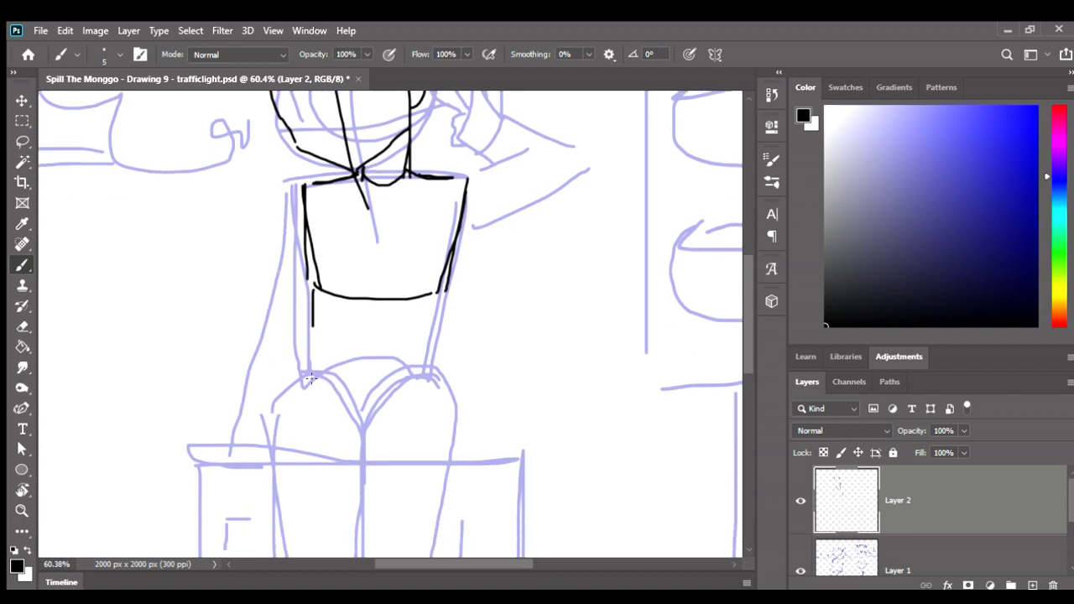
{"action": "mouse_move", "coordinate": [311, 380]}
{"action": "left_mouse_down"}
{"action": "mouse_move", "coordinate": [313, 326]}
{"action": "mouse_move", "coordinate": [313, 364]}
{"action": "mouse_move", "coordinate": [416, 364]}
{"action": "left_mouse_up"}
{"action": "mouse_move", "coordinate": [439, 293]}
{"action": "left_mouse_down"}
{"action": "mouse_move", "coordinate": [429, 382]}
{"action": "mouse_move", "coordinate": [431, 338]}
{"action": "left_mouse_up"}
Step: Zoom out and pan to view the whole inked figure
{"action": "scroll", "coordinate": [430, 361], "scroll_direction": "up", "scroll_amount": 2}
{"action": "scroll", "coordinate": [418, 390], "scroll_direction": "down", "scroll_amount": 3}
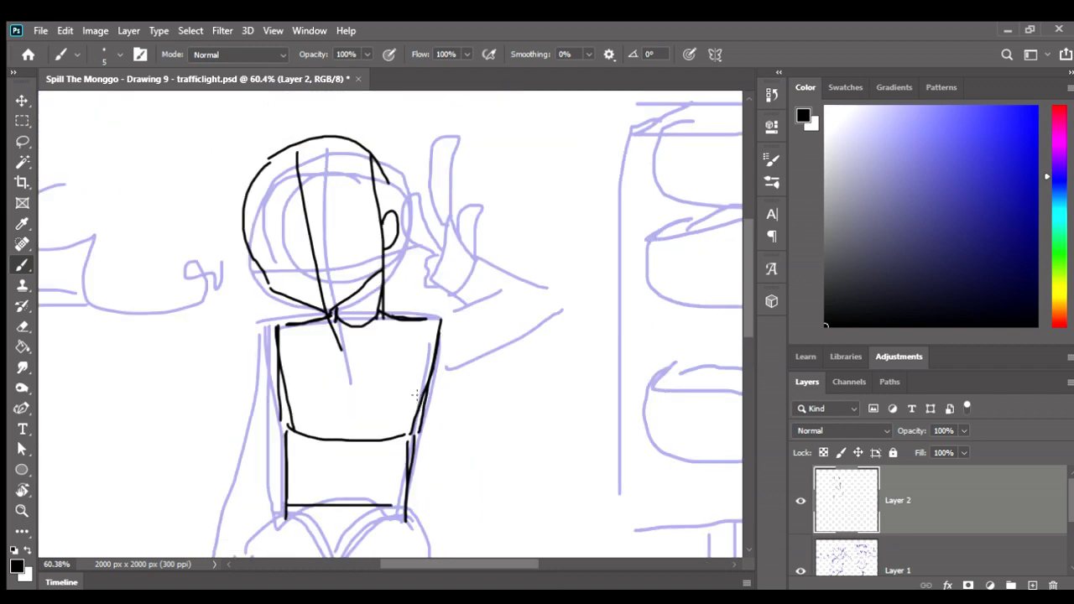
{"action": "scroll", "coordinate": [409, 321], "scroll_direction": "down", "scroll_amount": 1}
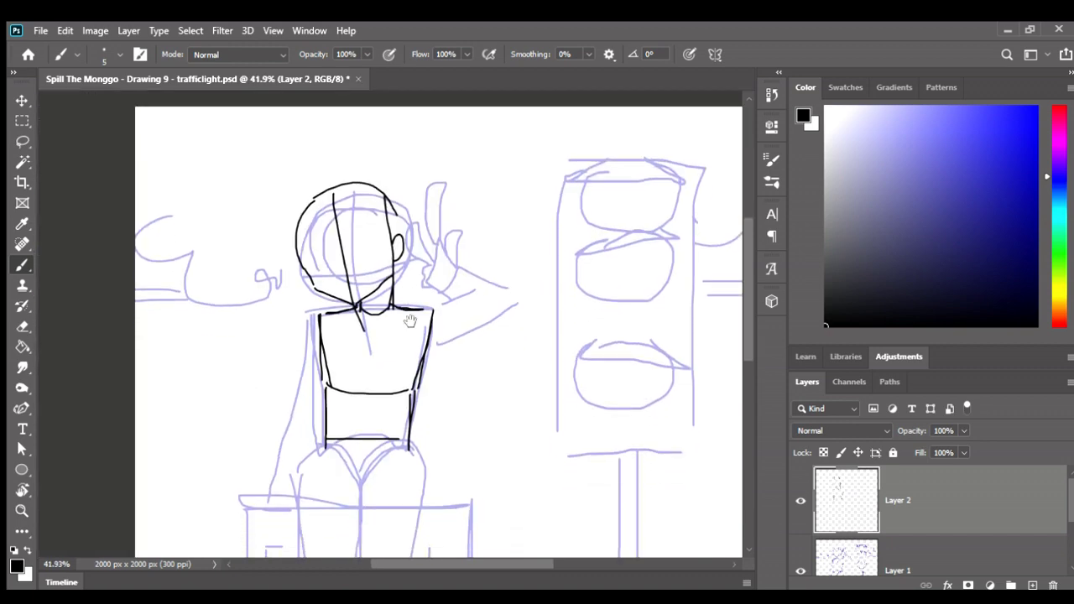
{"action": "scroll", "coordinate": [410, 321], "scroll_direction": "down", "scroll_amount": 1}
{"action": "mouse_move", "coordinate": [413, 239]}
{"action": "left_mouse_down"}
{"action": "mouse_move", "coordinate": [417, 217]}
{"action": "mouse_move", "coordinate": [395, 226]}
{"action": "left_mouse_up"}
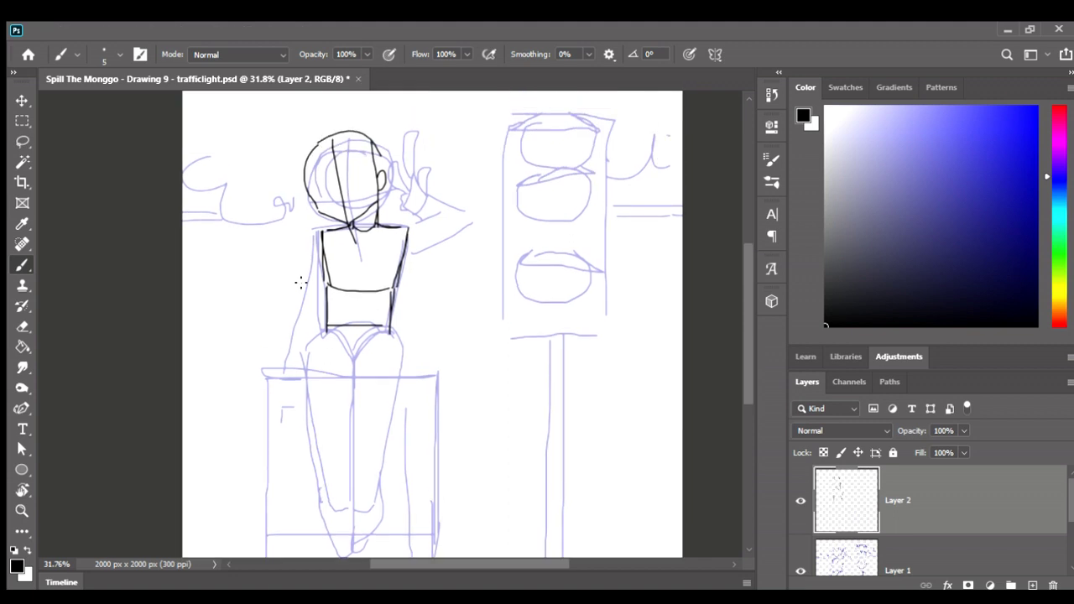
{"action": "scroll", "coordinate": [301, 283], "scroll_direction": "up", "scroll_amount": 3}
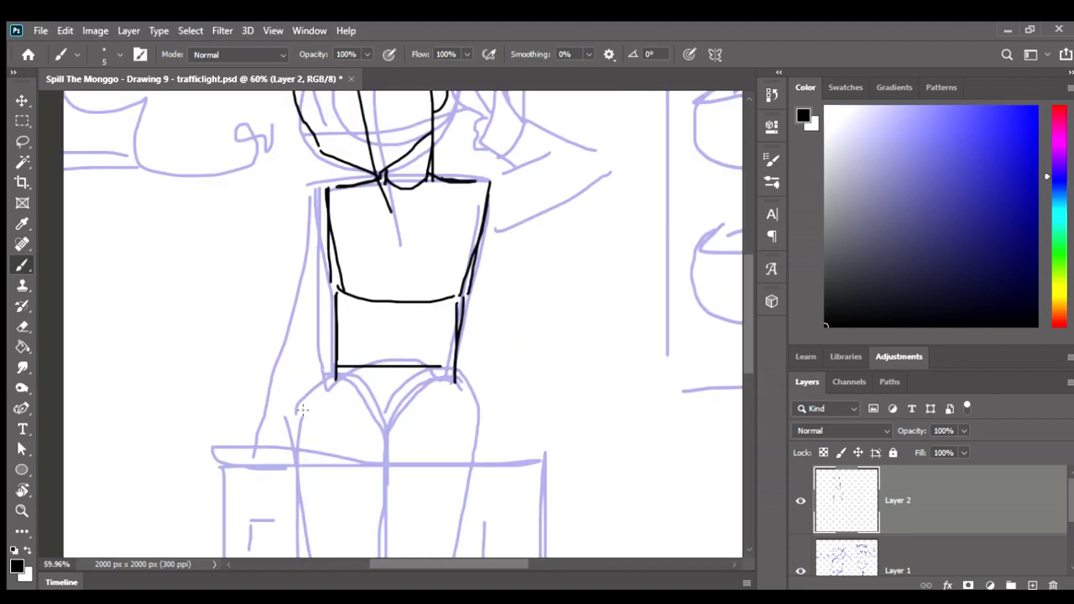
Step: Try a hip line and left torso-side strokes, undoing each one
{"action": "left_click_drag", "start_coordinate": [302, 409], "coordinate": [369, 386]}
{"action": "key", "text": "ctrl+z"}
{"action": "scroll", "coordinate": [333, 236], "scroll_direction": "up", "scroll_amount": 1}
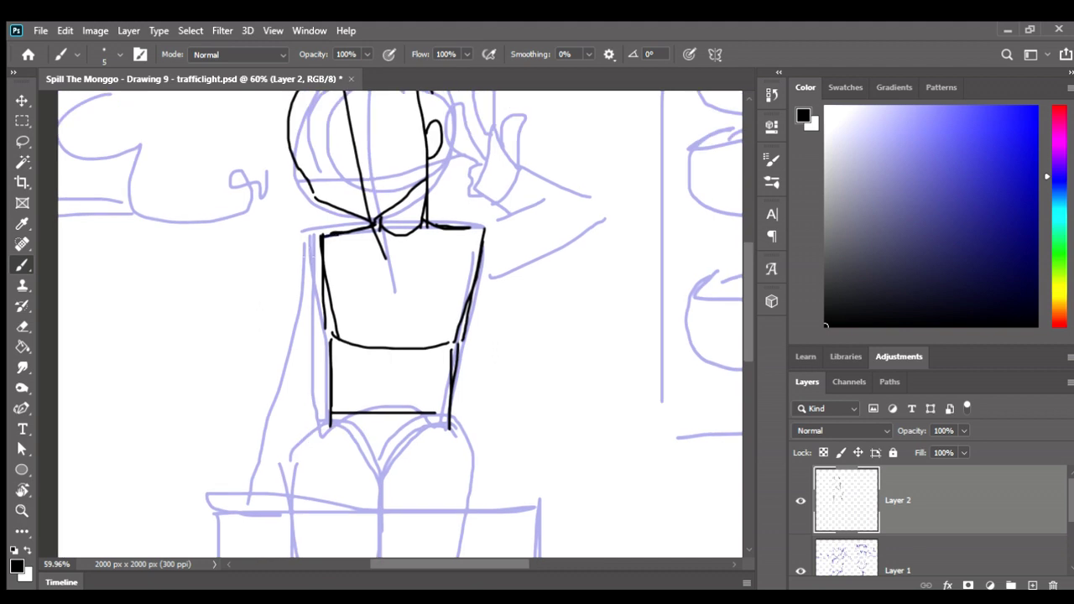
{"action": "mouse_move", "coordinate": [305, 267]}
{"action": "left_mouse_down"}
{"action": "mouse_move", "coordinate": [323, 290]}
{"action": "mouse_move", "coordinate": [279, 405]}
{"action": "left_mouse_up"}
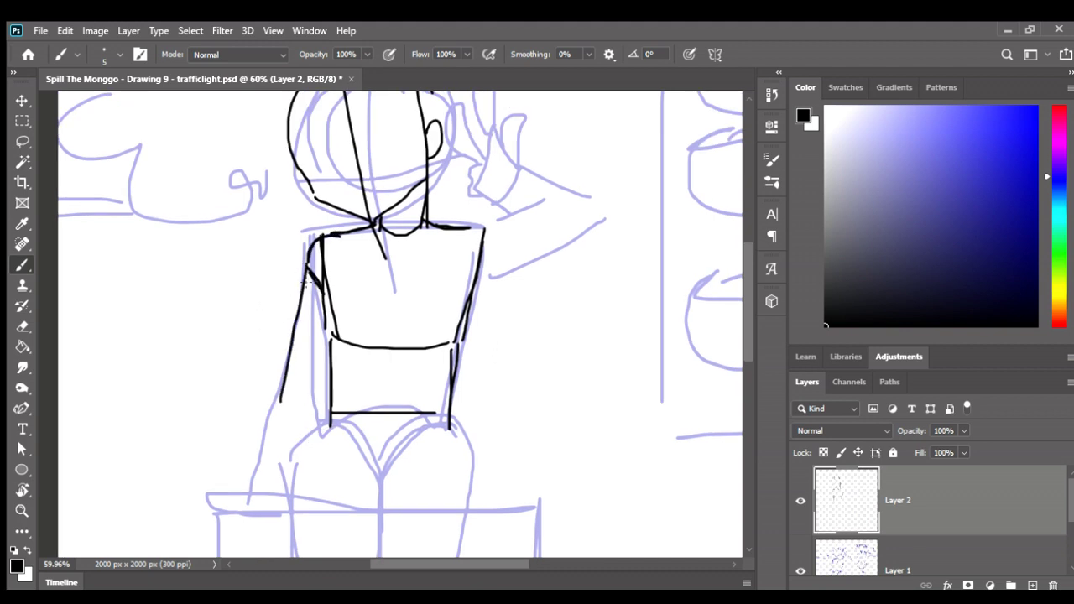
{"action": "key", "text": "ctrl+z"}
{"action": "left_click_drag", "start_coordinate": [312, 278], "coordinate": [288, 359]}
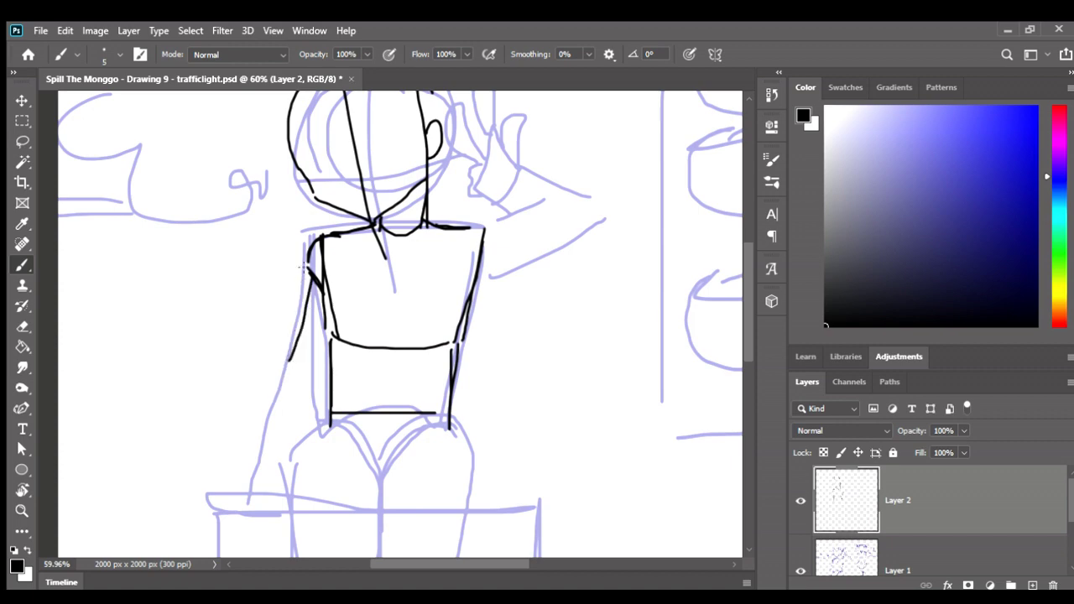
{"action": "key", "text": "ctrl+z"}
Step: Draw the left arm down the torso's side, ending in a hooked hand
{"action": "mouse_move", "coordinate": [306, 283]}
{"action": "left_mouse_down"}
{"action": "mouse_move", "coordinate": [283, 377]}
{"action": "mouse_move", "coordinate": [314, 400]}
{"action": "mouse_move", "coordinate": [255, 452]}
{"action": "mouse_move", "coordinate": [268, 493]}
{"action": "left_mouse_up"}
{"action": "left_click_drag", "start_coordinate": [315, 401], "coordinate": [317, 428]}
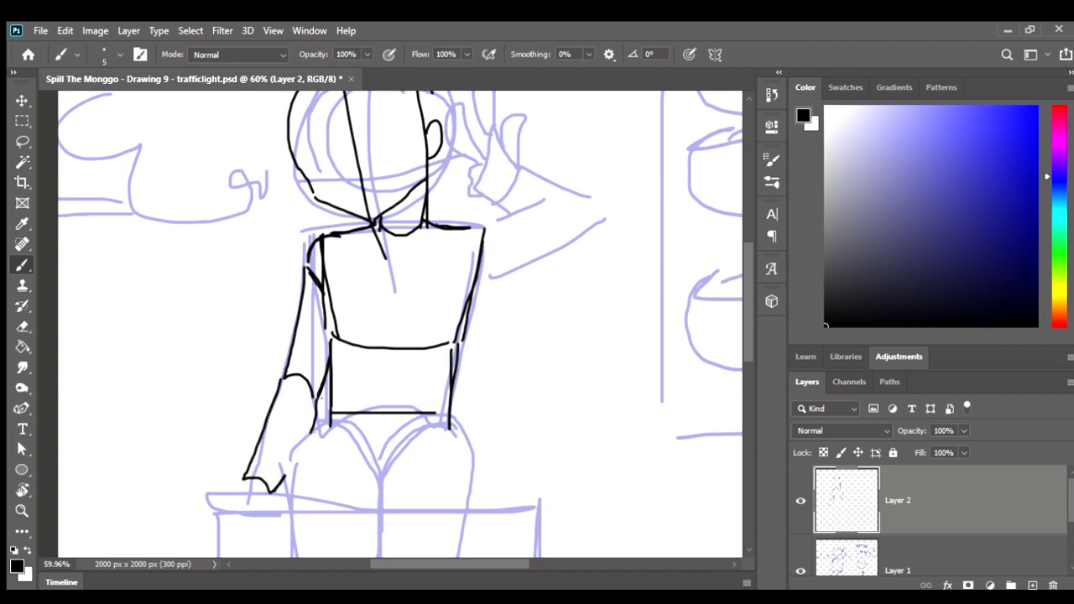
{"action": "scroll", "coordinate": [328, 420], "scroll_direction": "down", "scroll_amount": 1}
{"action": "scroll", "coordinate": [328, 420], "scroll_direction": "down", "scroll_amount": 1}
{"action": "scroll", "coordinate": [327, 420], "scroll_direction": "down", "scroll_amount": 1}
{"action": "scroll", "coordinate": [330, 422], "scroll_direction": "down", "scroll_amount": 1}
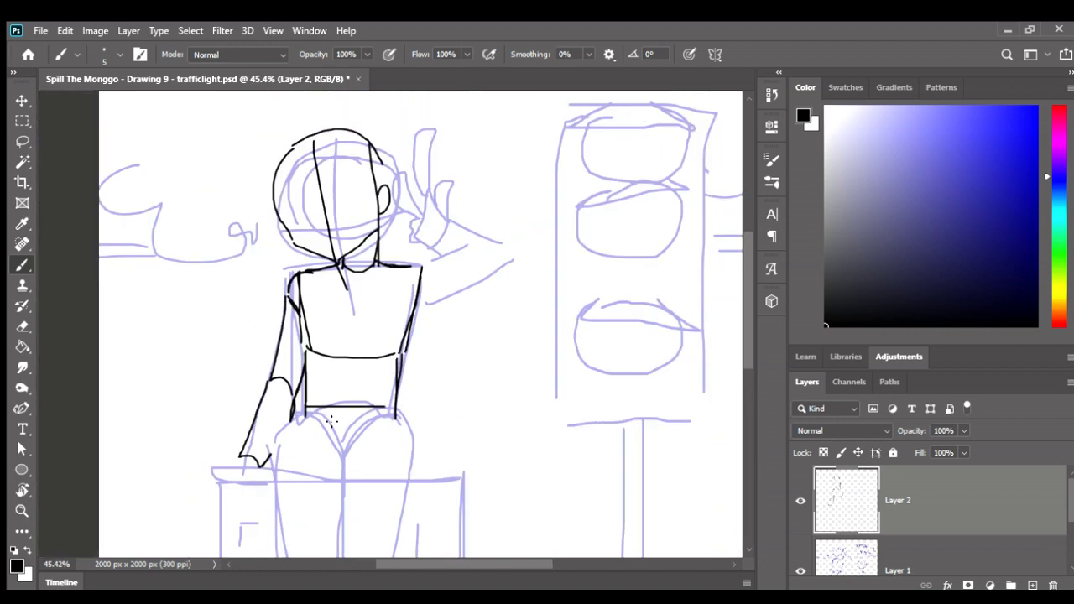
{"action": "key", "text": "e"}
{"action": "key", "text": "bracketright"}
{"action": "key", "text": "bracketright"}
{"action": "key", "text": "bracketright"}
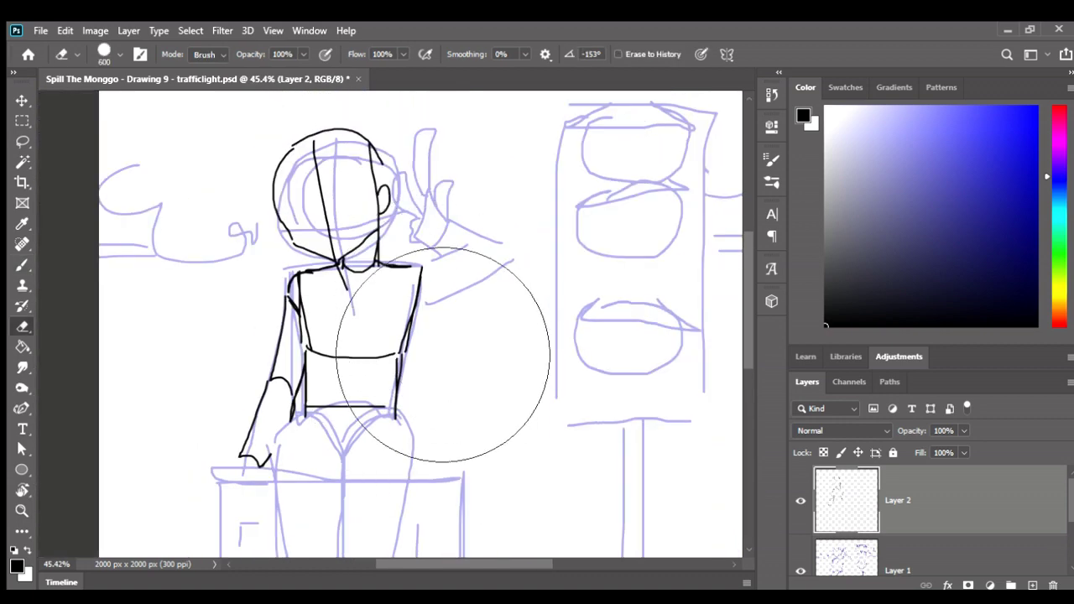
Step: Wipe the torso, arm, head and shoulder lines off Layer 2 with the large eraser and save
{"action": "mouse_move", "coordinate": [443, 354]}
{"action": "left_mouse_down"}
{"action": "mouse_move", "coordinate": [403, 361]}
{"action": "mouse_move", "coordinate": [400, 492]}
{"action": "left_mouse_up"}
{"action": "key", "text": "ctrl+z"}
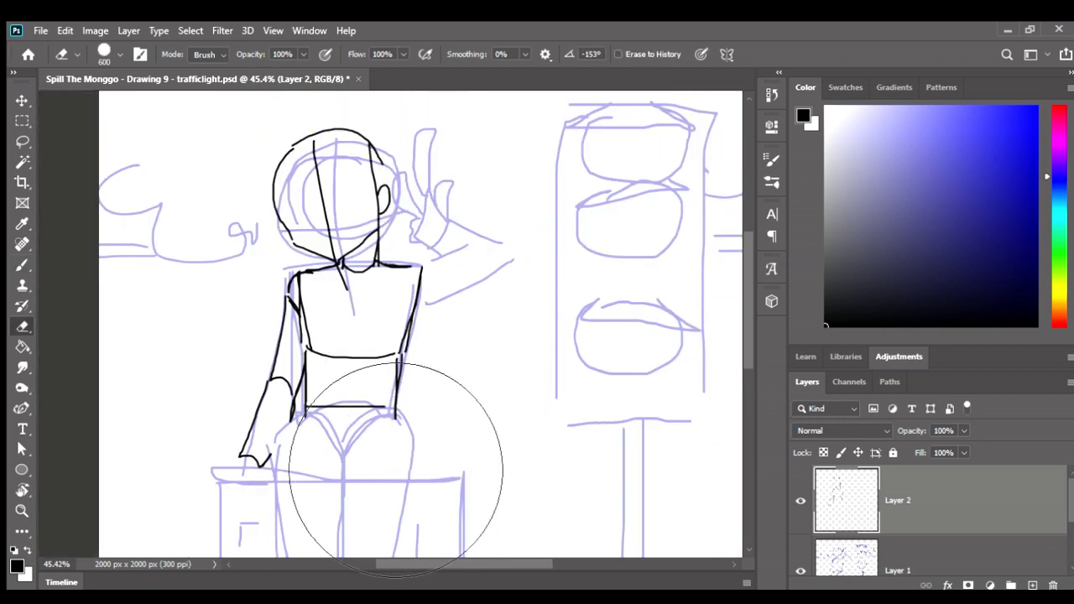
{"action": "left_click_drag", "start_coordinate": [395, 443], "coordinate": [479, 420]}
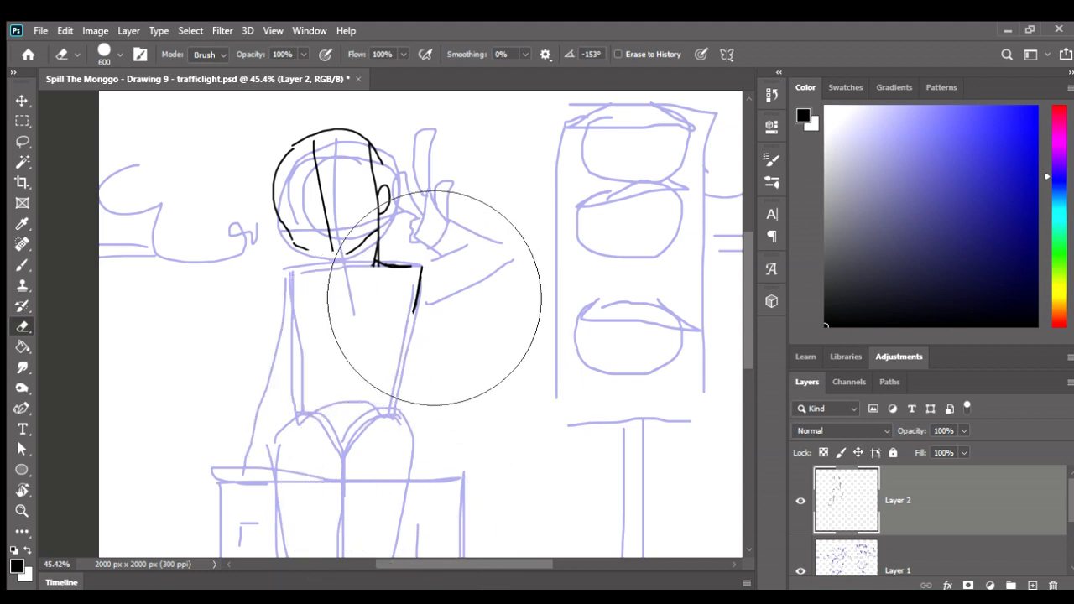
{"action": "mouse_move", "coordinate": [434, 298]}
{"action": "left_mouse_down"}
{"action": "mouse_move", "coordinate": [444, 240]}
{"action": "mouse_move", "coordinate": [336, 189]}
{"action": "left_mouse_up"}
{"action": "key", "text": "b"}
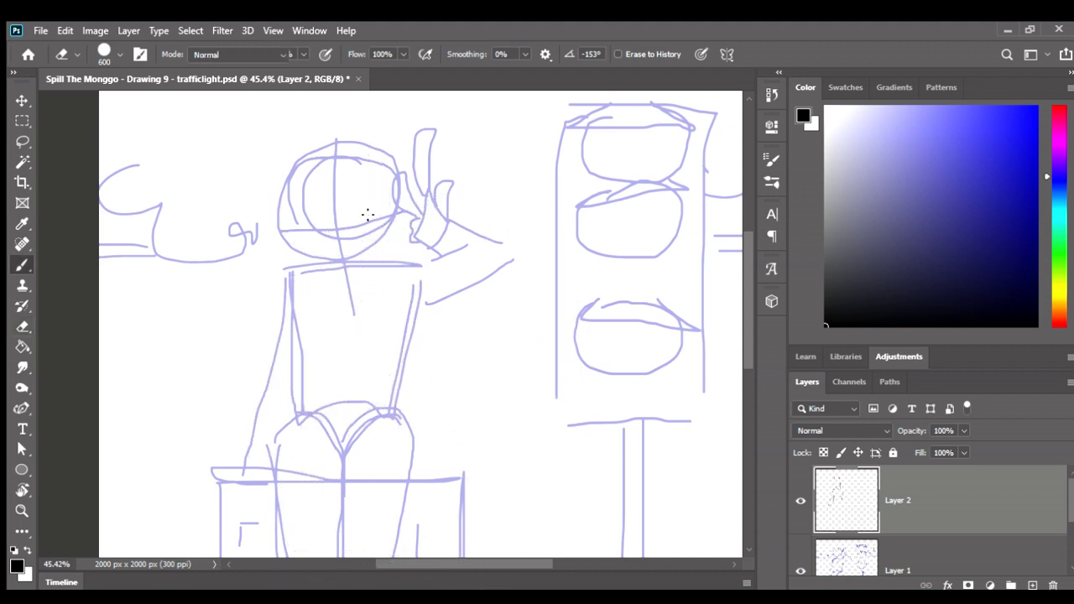
{"action": "key", "text": "ctrl+s"}
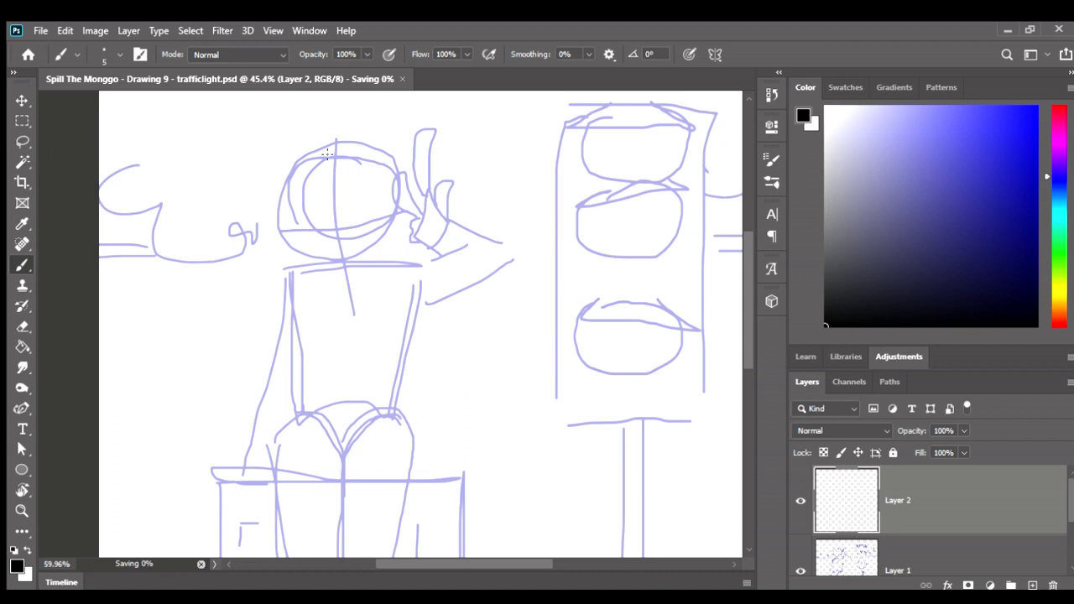
Step: Try a slanted centre line and a horizontal line across the head, then undo both
{"action": "scroll", "coordinate": [327, 153], "scroll_direction": "up", "scroll_amount": 2}
{"action": "left_click_drag", "start_coordinate": [331, 123], "coordinate": [335, 326]}
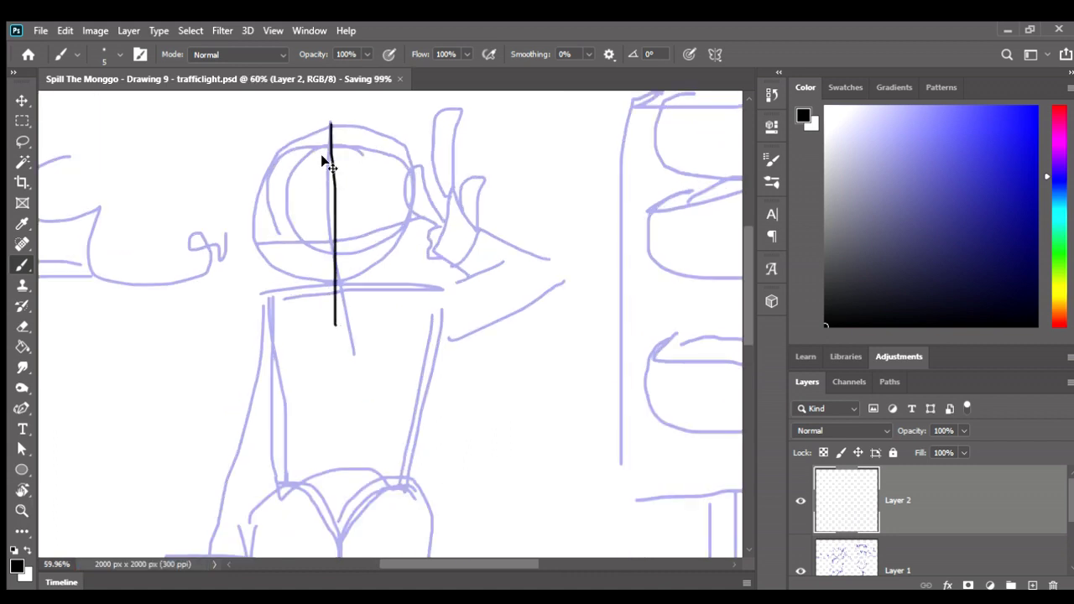
{"action": "key", "text": "ctrl+z"}
{"action": "left_click_drag", "start_coordinate": [327, 123], "coordinate": [351, 334]}
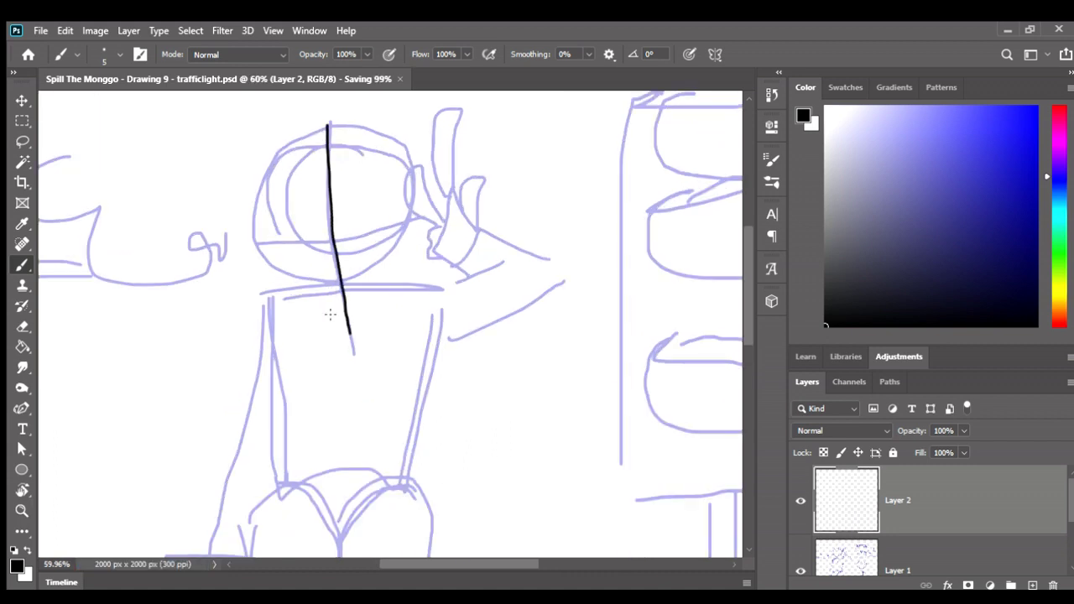
{"action": "left_click_drag", "start_coordinate": [266, 248], "coordinate": [419, 215]}
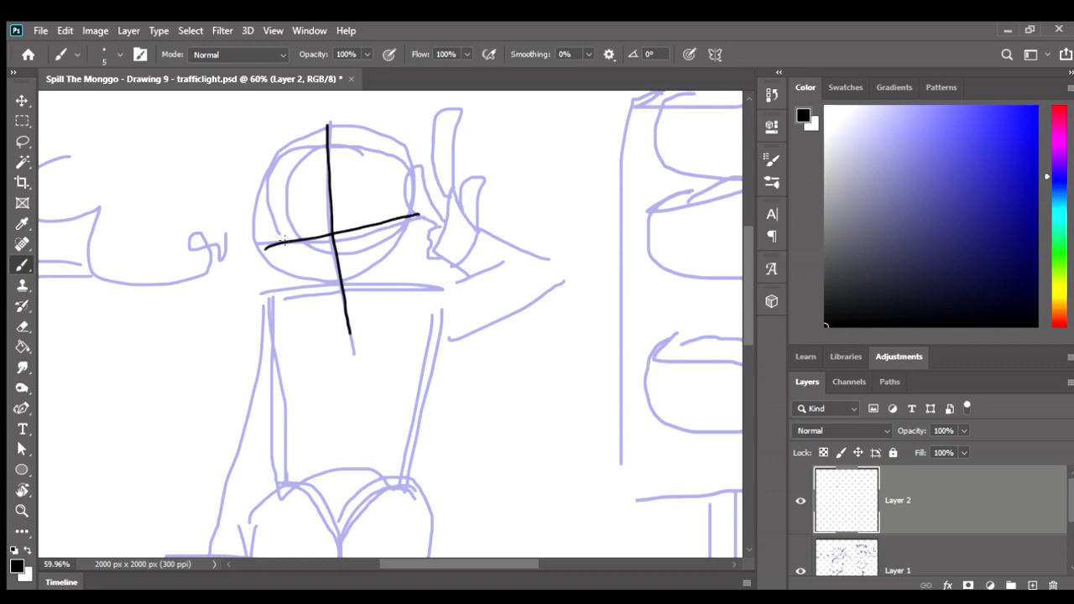
{"action": "key", "text": "ctrl+z"}
{"action": "key", "text": "ctrl+z"}
Step: Draw the final centre line through head and torso and a slanted horizontal eye line
{"action": "left_click_drag", "start_coordinate": [320, 126], "coordinate": [351, 309]}
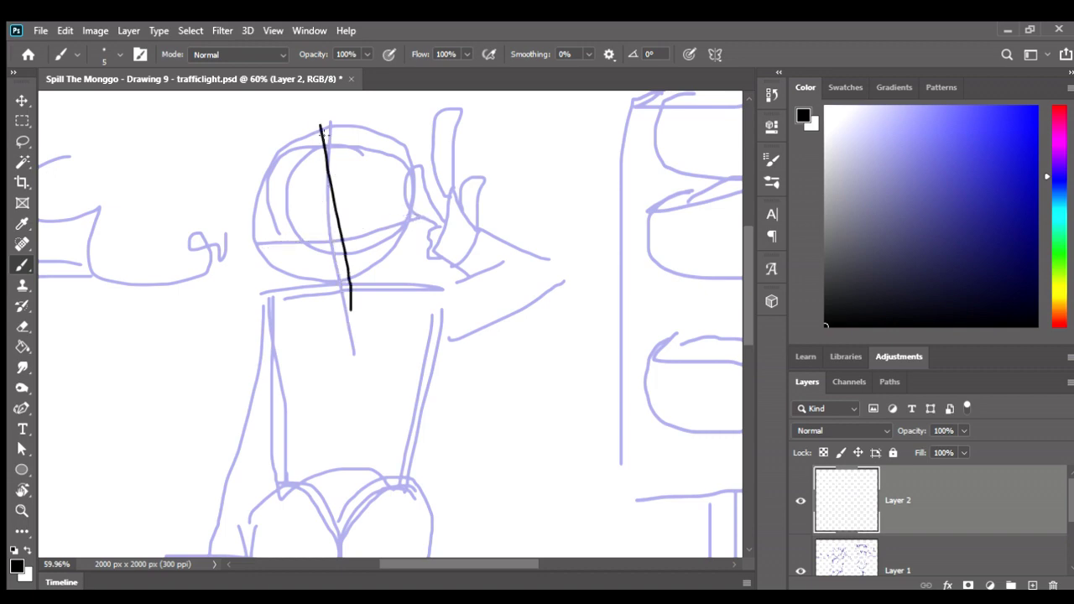
{"action": "key", "text": "ctrl+z"}
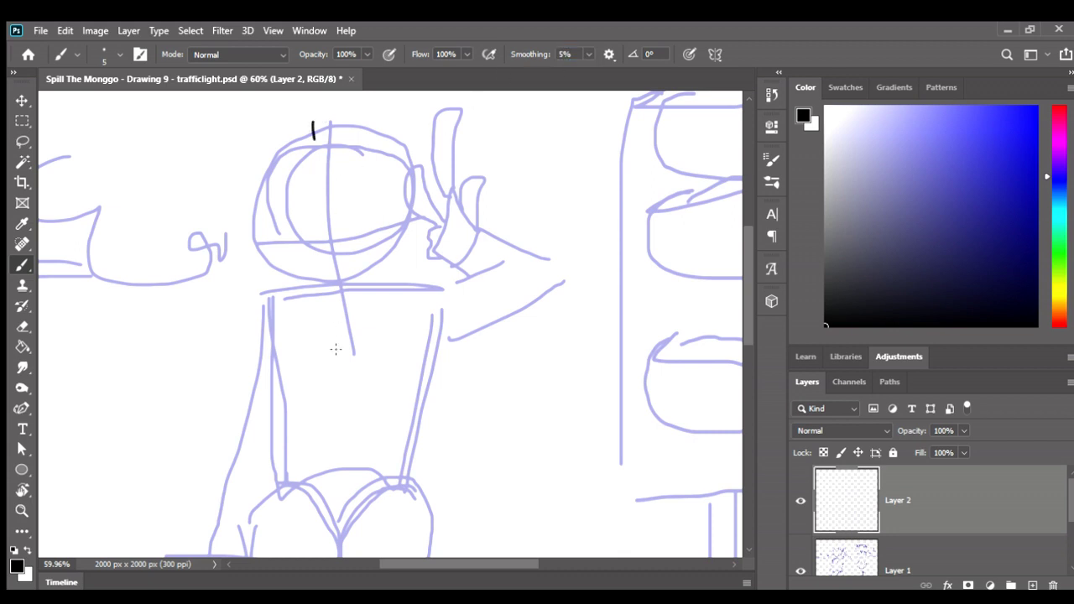
{"action": "left_click_drag", "start_coordinate": [312, 122], "coordinate": [336, 347]}
{"action": "left_click_drag", "start_coordinate": [273, 245], "coordinate": [416, 231]}
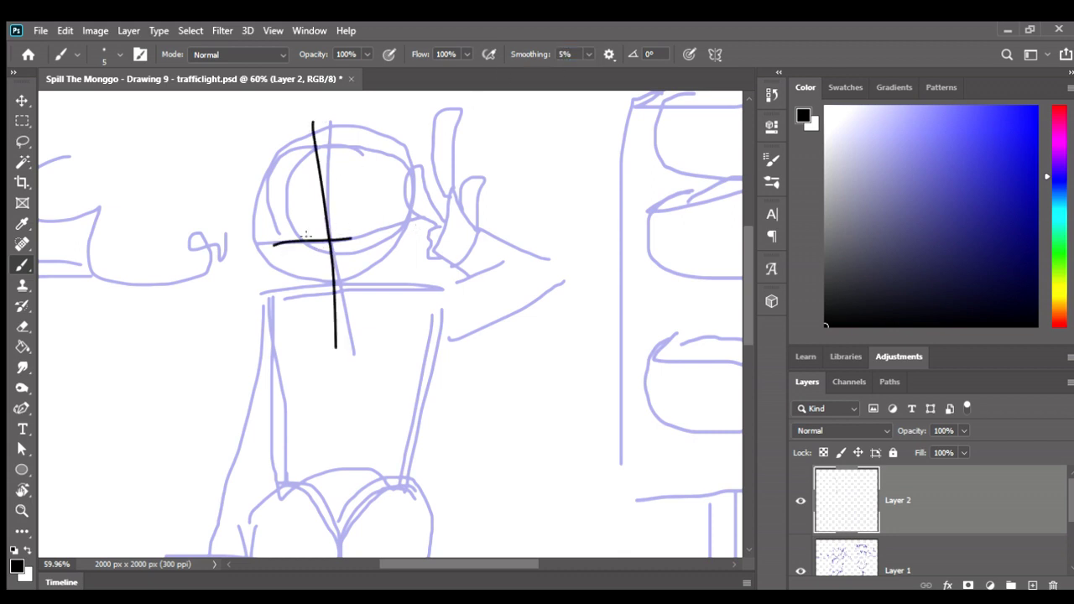
{"action": "key", "text": "ctrl+z"}
{"action": "left_click_drag", "start_coordinate": [268, 237], "coordinate": [411, 220]}
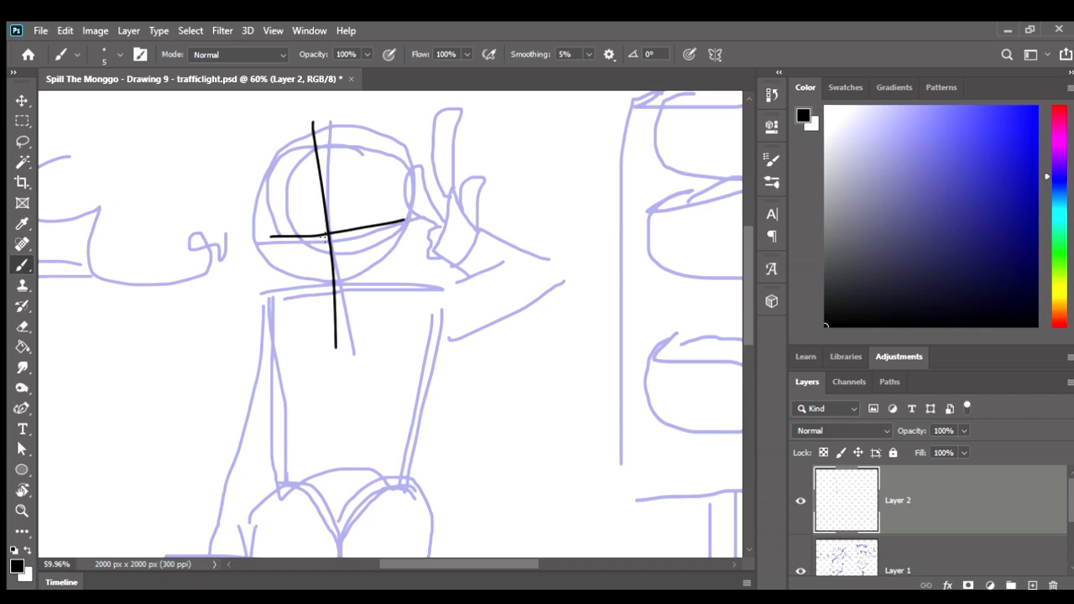
Step: Draw and darken the long diagonal line on the left side of the face
{"action": "scroll", "coordinate": [282, 250], "scroll_direction": "up", "scroll_amount": 3}
{"action": "left_click_drag", "start_coordinate": [282, 250], "coordinate": [278, 292]}
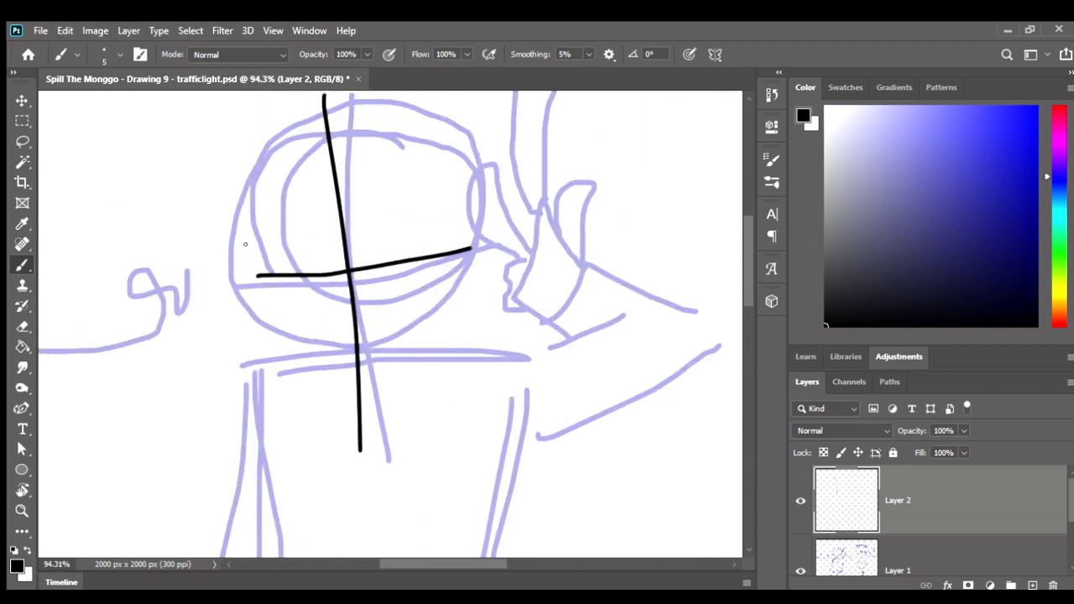
{"action": "left_click_drag", "start_coordinate": [243, 233], "coordinate": [268, 298]}
{"action": "mouse_move", "coordinate": [241, 225]}
{"action": "left_mouse_down"}
{"action": "mouse_move", "coordinate": [285, 338]}
{"action": "mouse_move", "coordinate": [346, 357]}
{"action": "left_mouse_up"}
{"action": "mouse_move", "coordinate": [283, 329]}
{"action": "left_mouse_down"}
{"action": "mouse_move", "coordinate": [347, 360]}
{"action": "mouse_move", "coordinate": [460, 293]}
{"action": "mouse_move", "coordinate": [372, 358]}
{"action": "left_mouse_up"}
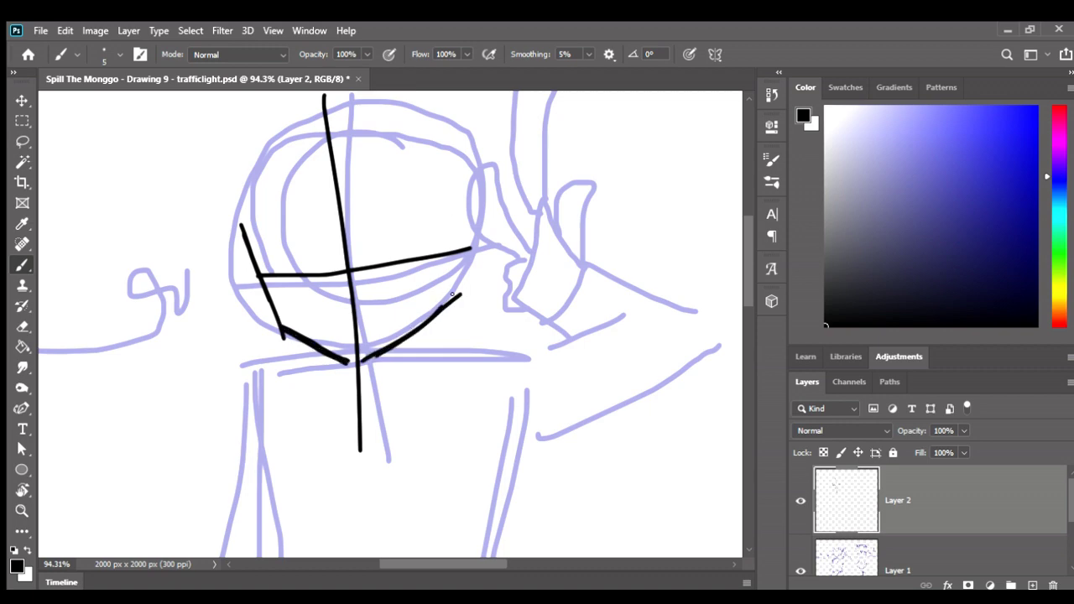
Step: Add the face's right side, both ear curves and a rounded chin
{"action": "mouse_move", "coordinate": [453, 297]}
{"action": "left_mouse_down"}
{"action": "mouse_move", "coordinate": [484, 171]}
{"action": "mouse_move", "coordinate": [454, 306]}
{"action": "left_mouse_up"}
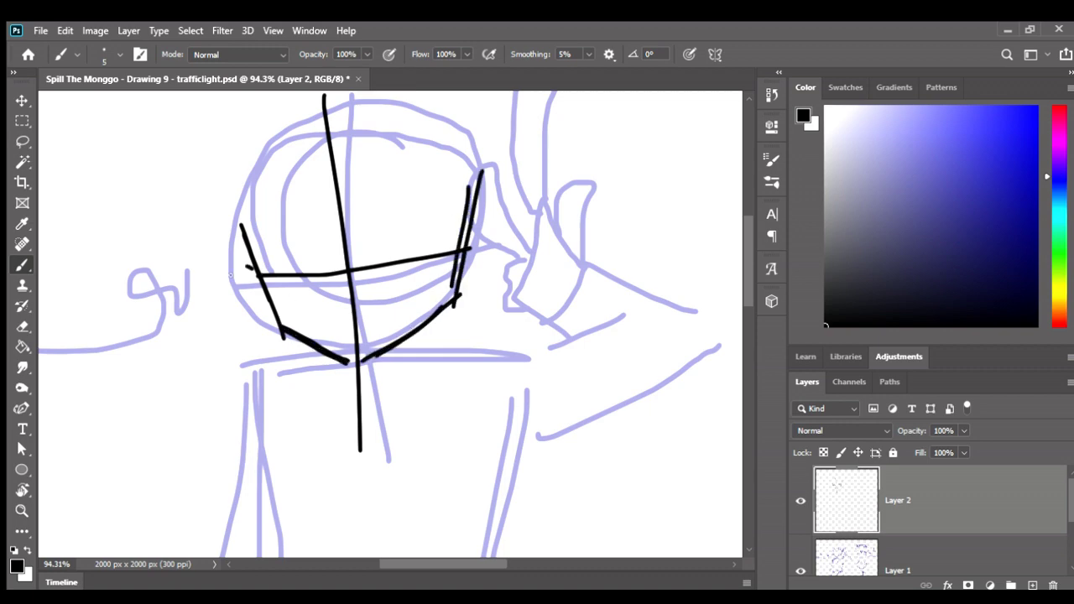
{"action": "left_click_drag", "start_coordinate": [231, 274], "coordinate": [254, 303]}
{"action": "left_click_drag", "start_coordinate": [477, 233], "coordinate": [462, 286]}
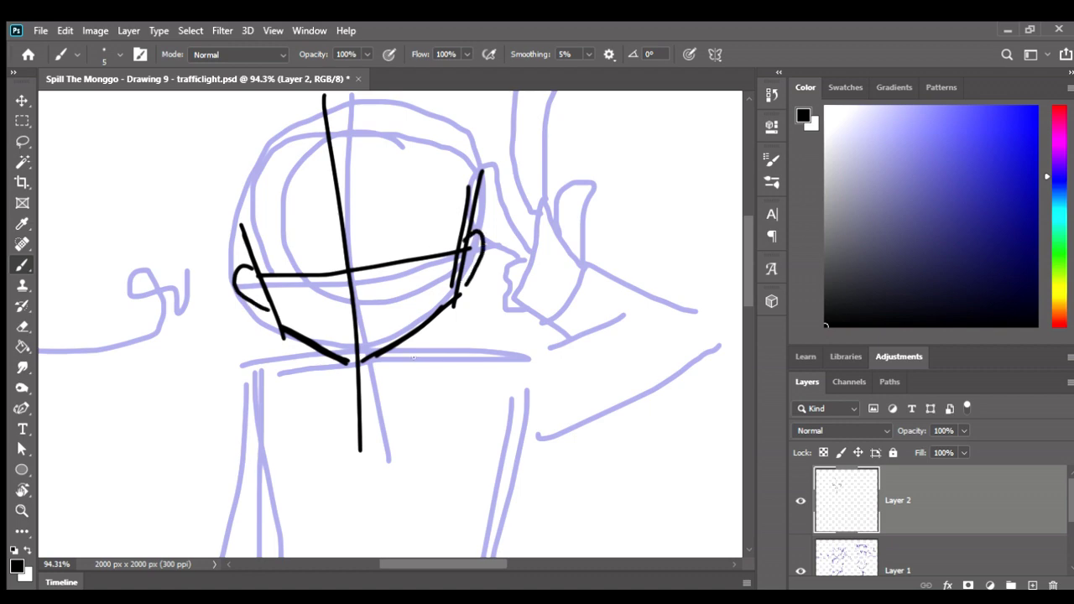
{"action": "mouse_move", "coordinate": [419, 361]}
{"action": "left_mouse_down"}
{"action": "mouse_move", "coordinate": [406, 313]}
{"action": "mouse_move", "coordinate": [362, 328]}
{"action": "mouse_move", "coordinate": [420, 324]}
{"action": "left_mouse_up"}
{"action": "left_click_drag", "start_coordinate": [411, 277], "coordinate": [421, 323]}
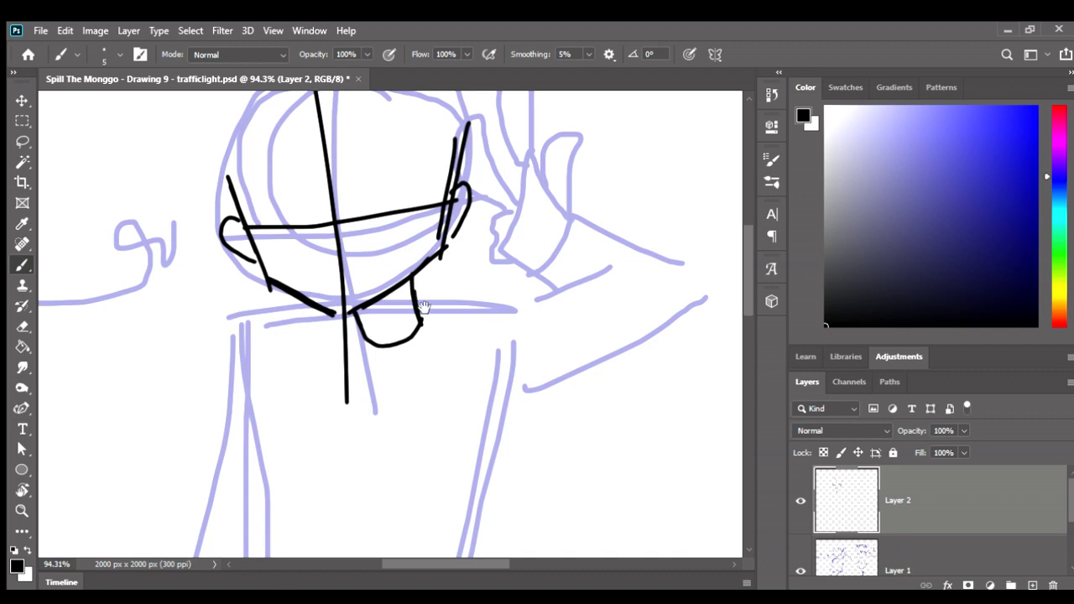
{"action": "scroll", "coordinate": [390, 324], "scroll_direction": "up", "scroll_amount": 2}
Step: Erase the chin, both jaw strokes and the lower vertical guide line
{"action": "key", "text": "e"}
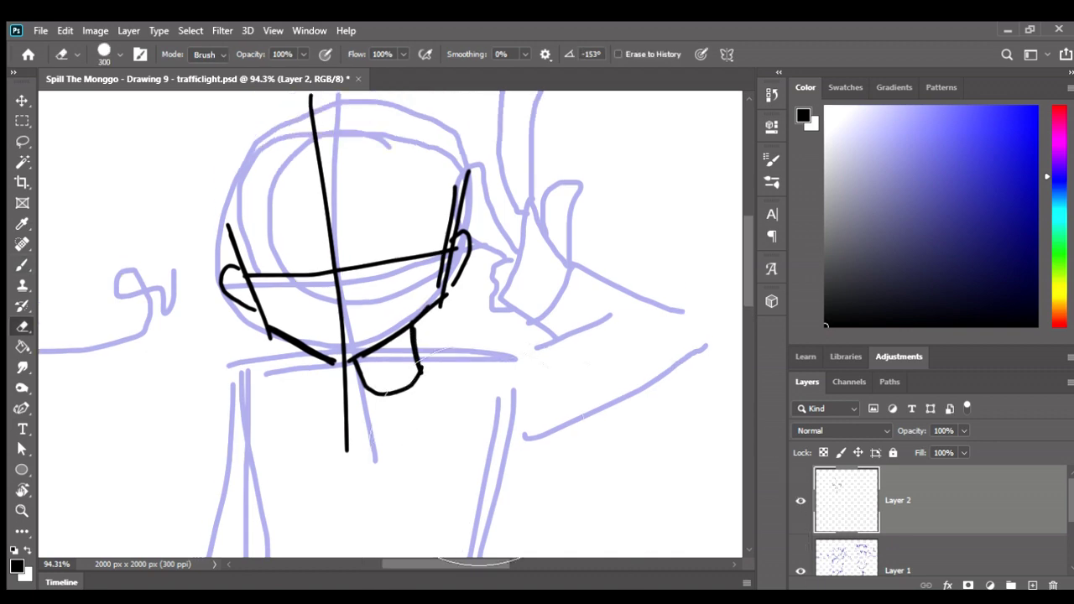
{"action": "left_click_drag", "start_coordinate": [417, 352], "coordinate": [418, 387]}
{"action": "key", "text": "bracketleft"}
{"action": "mouse_move", "coordinate": [361, 361]}
{"action": "left_mouse_down"}
{"action": "mouse_move", "coordinate": [432, 348]}
{"action": "mouse_move", "coordinate": [312, 372]}
{"action": "mouse_move", "coordinate": [347, 389]}
{"action": "left_mouse_up"}
{"action": "left_click_drag", "start_coordinate": [348, 443], "coordinate": [348, 487]}
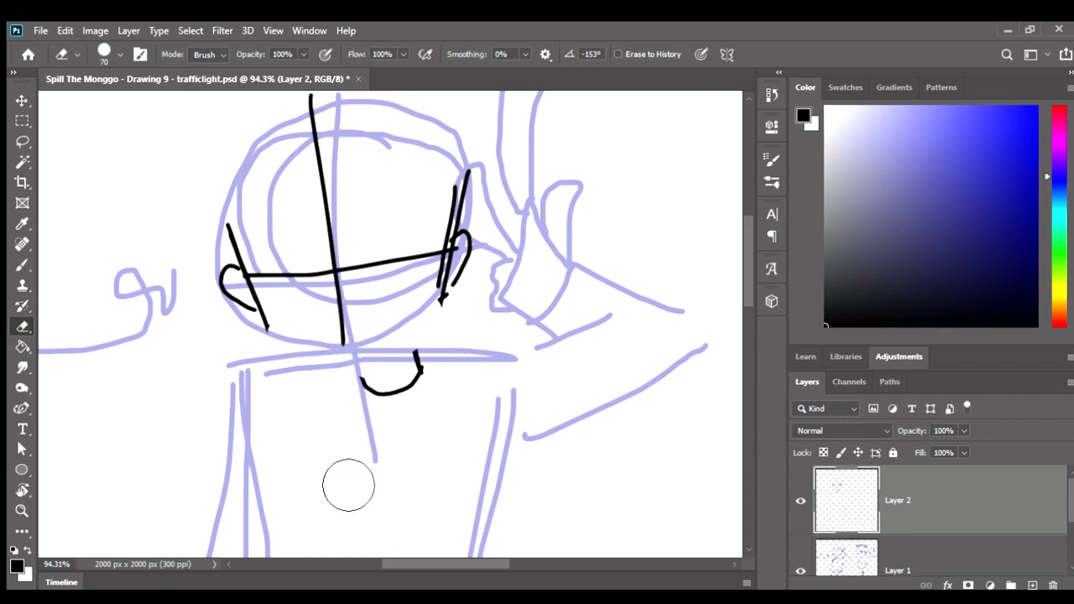
{"action": "key", "text": "b"}
Step: Retry the left and right jaw lines, undoing them, then draw a new centre line past the chin
{"action": "left_click", "coordinate": [275, 340]}
{"action": "left_click_drag", "start_coordinate": [334, 370], "coordinate": [340, 375]}
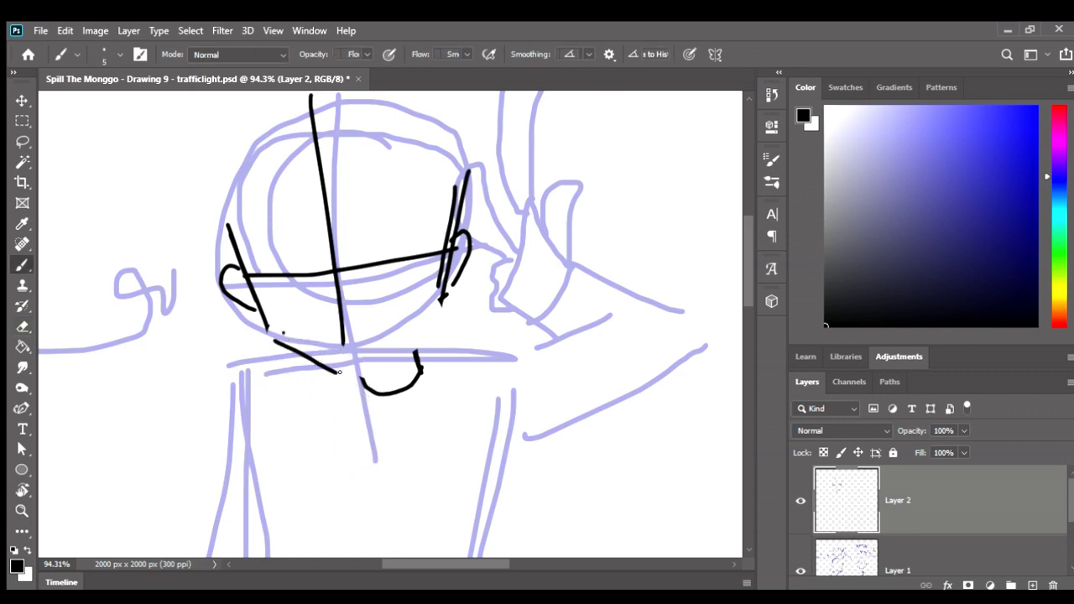
{"action": "left_click_drag", "start_coordinate": [282, 333], "coordinate": [341, 375]}
{"action": "key", "text": "ctrl+z"}
{"action": "key", "text": "ctrl+z"}
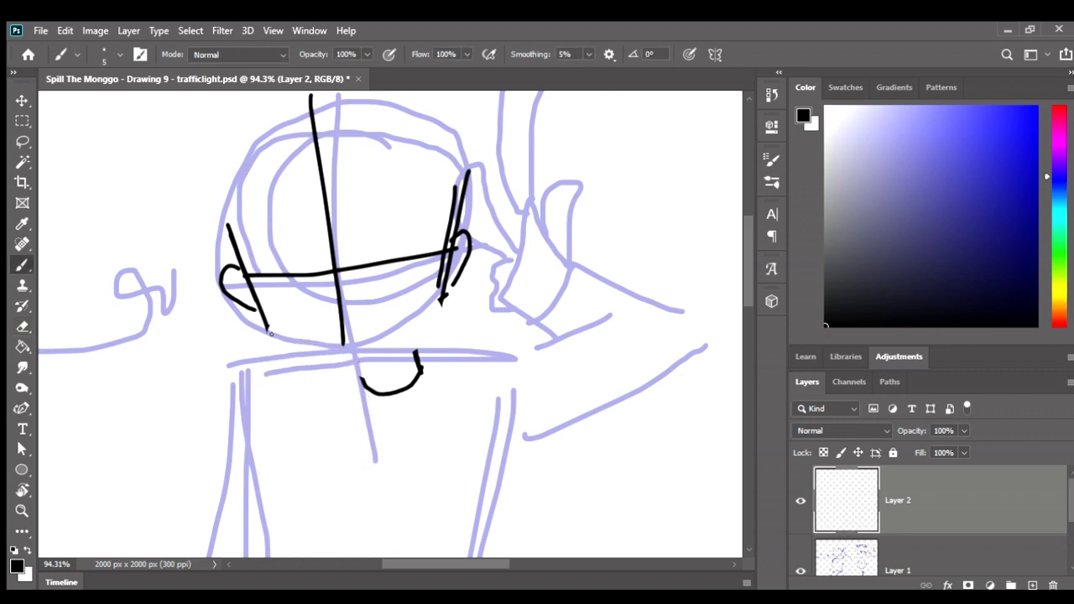
{"action": "mouse_move", "coordinate": [269, 334]}
{"action": "left_mouse_down"}
{"action": "mouse_move", "coordinate": [337, 366]}
{"action": "mouse_move", "coordinate": [445, 298]}
{"action": "mouse_move", "coordinate": [413, 317]}
{"action": "left_mouse_up"}
{"action": "key", "text": "ctrl+z"}
{"action": "left_click_drag", "start_coordinate": [361, 362], "coordinate": [415, 317]}
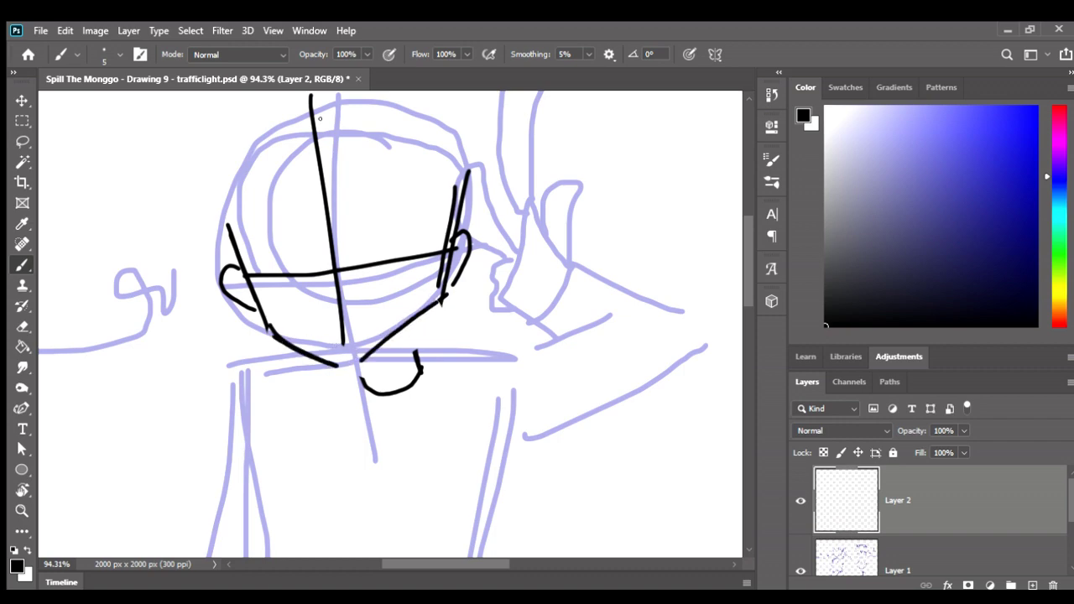
{"action": "key", "text": "ctrl+z"}
{"action": "key", "text": "ctrl+z"}
{"action": "left_click_drag", "start_coordinate": [322, 120], "coordinate": [341, 227]}
{"action": "left_click_drag", "start_coordinate": [345, 330], "coordinate": [374, 399]}
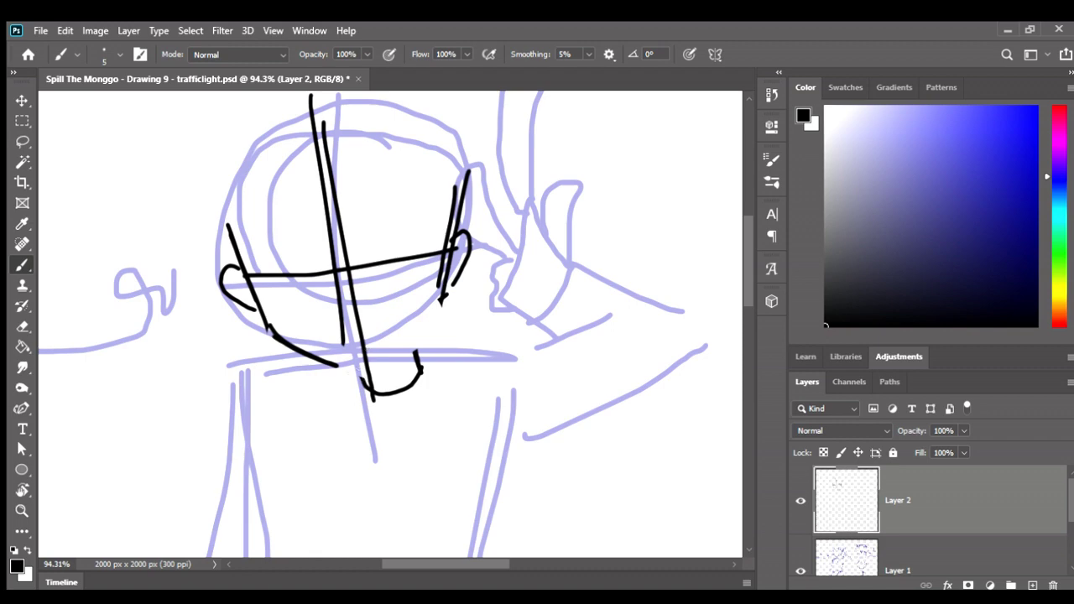
Step: Erase the centre lines and jaw strokes with an enlarged eraser, clearing Layer 2
{"action": "key", "text": "e"}
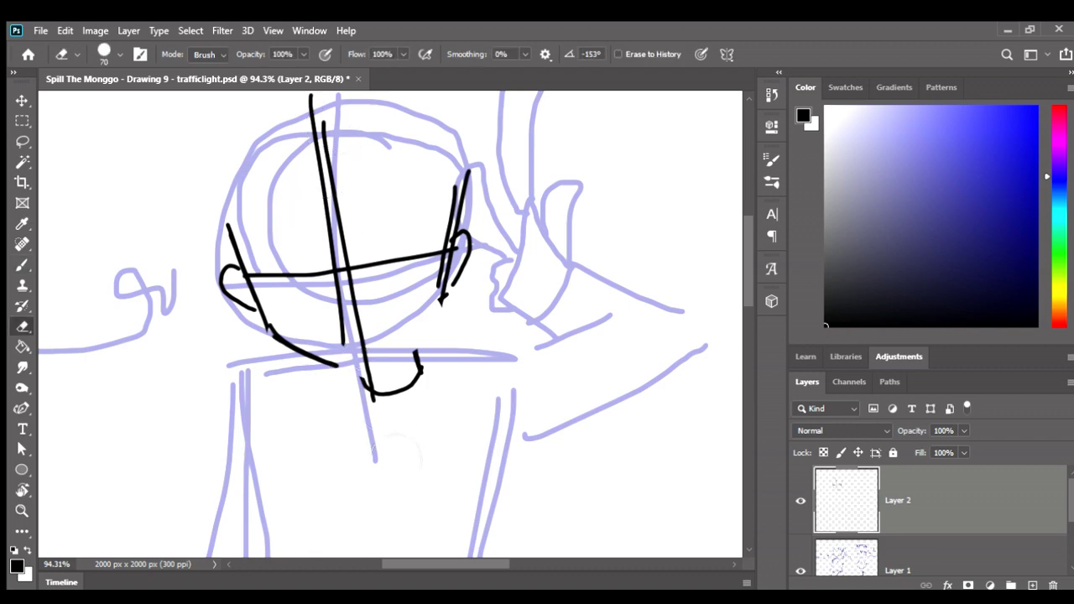
{"action": "mouse_move", "coordinate": [312, 96]}
{"action": "left_mouse_down"}
{"action": "mouse_move", "coordinate": [343, 267]}
{"action": "mouse_move", "coordinate": [395, 393]}
{"action": "left_mouse_up"}
{"action": "key", "text": "bracketright"}
{"action": "key", "text": "bracketright"}
{"action": "key", "text": "bracketright"}
{"action": "left_click_drag", "start_coordinate": [286, 268], "coordinate": [333, 403]}
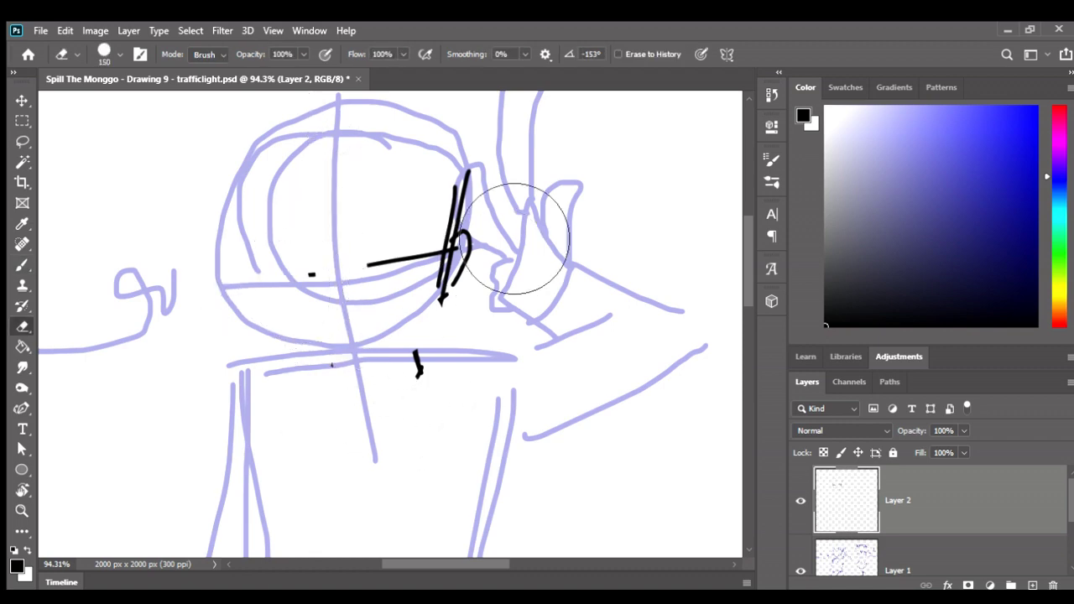
{"action": "left_click_drag", "start_coordinate": [515, 238], "coordinate": [472, 414]}
{"action": "scroll", "coordinate": [456, 311], "scroll_direction": "up", "scroll_amount": 3}
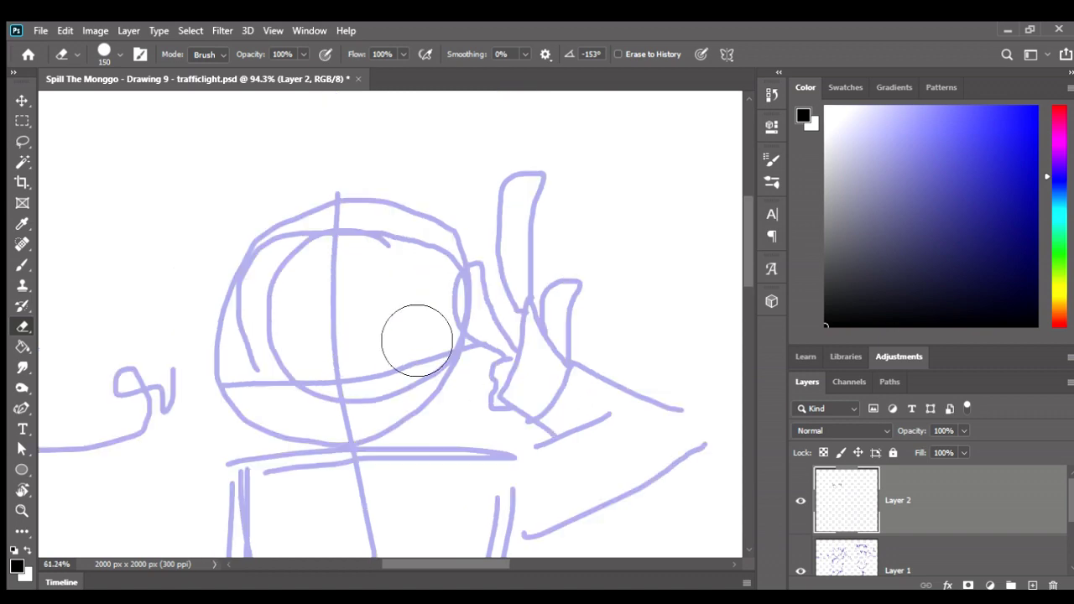
{"action": "scroll", "coordinate": [417, 340], "scroll_direction": "down", "scroll_amount": 2}
{"action": "key", "text": "b"}
{"action": "scroll", "coordinate": [374, 277], "scroll_direction": "down", "scroll_amount": 2}
{"action": "scroll", "coordinate": [367, 254], "scroll_direction": "down", "scroll_amount": 1}
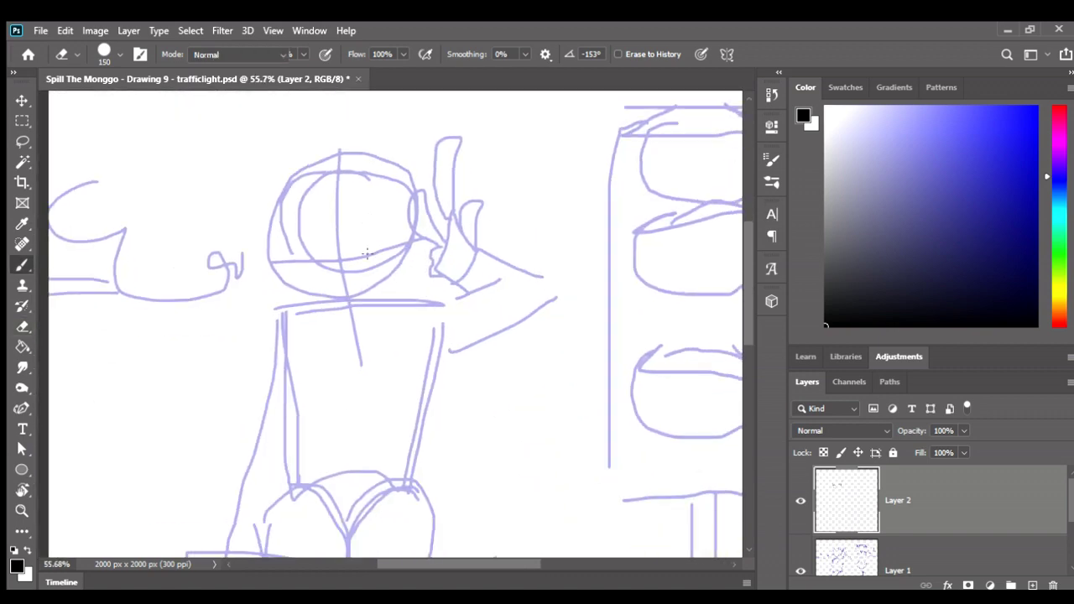
{"action": "mouse_move", "coordinate": [274, 209]}
{"action": "left_mouse_down"}
{"action": "mouse_move", "coordinate": [408, 210]}
{"action": "mouse_move", "coordinate": [298, 162]}
{"action": "left_mouse_up"}
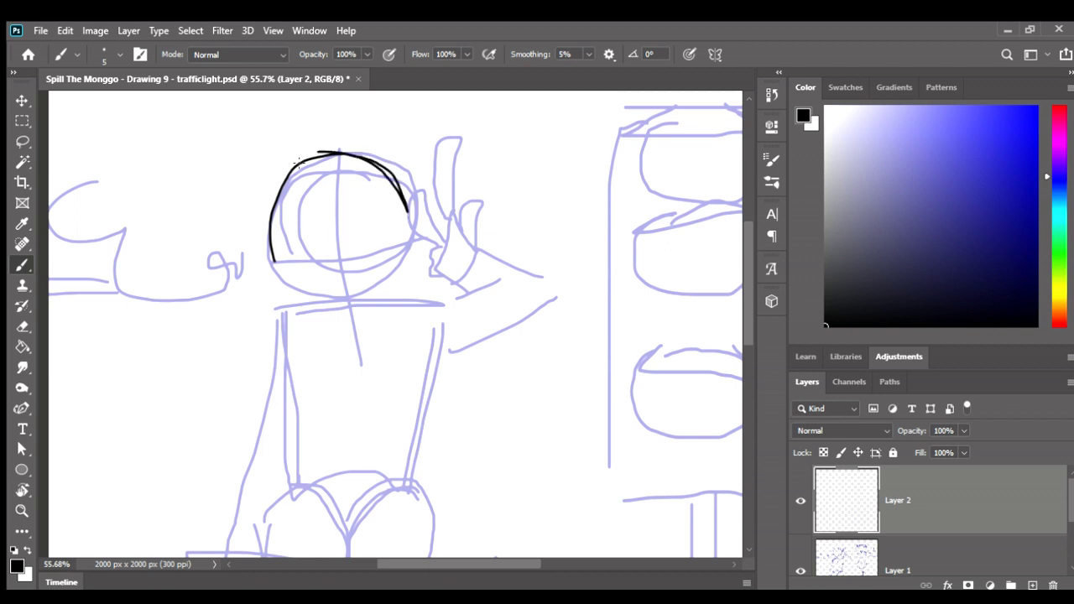
{"action": "left_click_drag", "start_coordinate": [280, 213], "coordinate": [287, 269]}
{"action": "left_click_drag", "start_coordinate": [321, 151], "coordinate": [362, 356]}
{"action": "left_click_drag", "start_coordinate": [282, 264], "coordinate": [418, 232]}
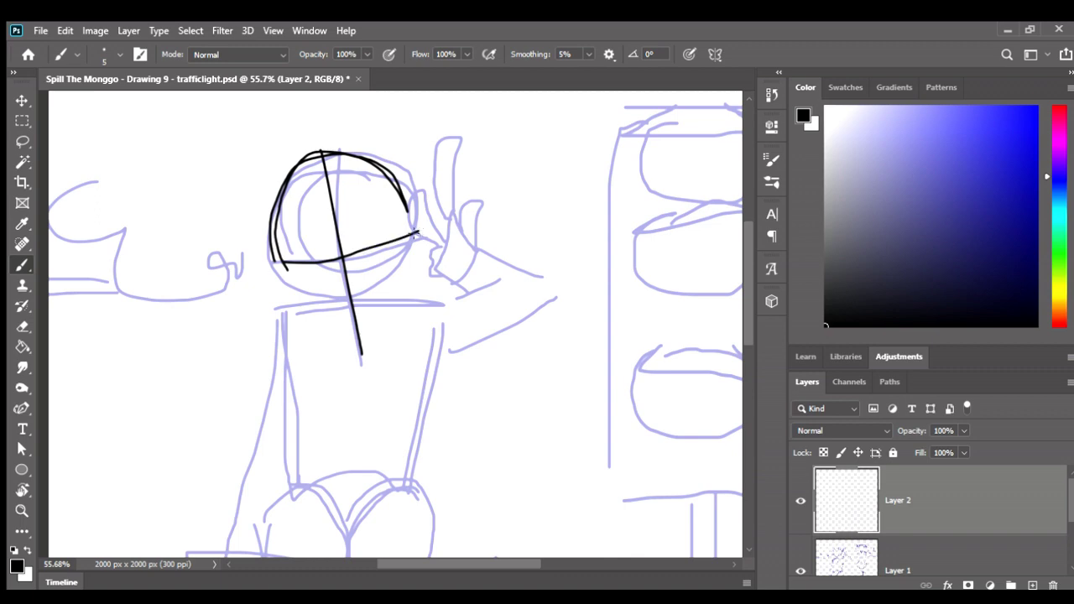
{"action": "key", "text": "ctrl+z"}
{"action": "left_click_drag", "start_coordinate": [282, 267], "coordinate": [406, 236]}
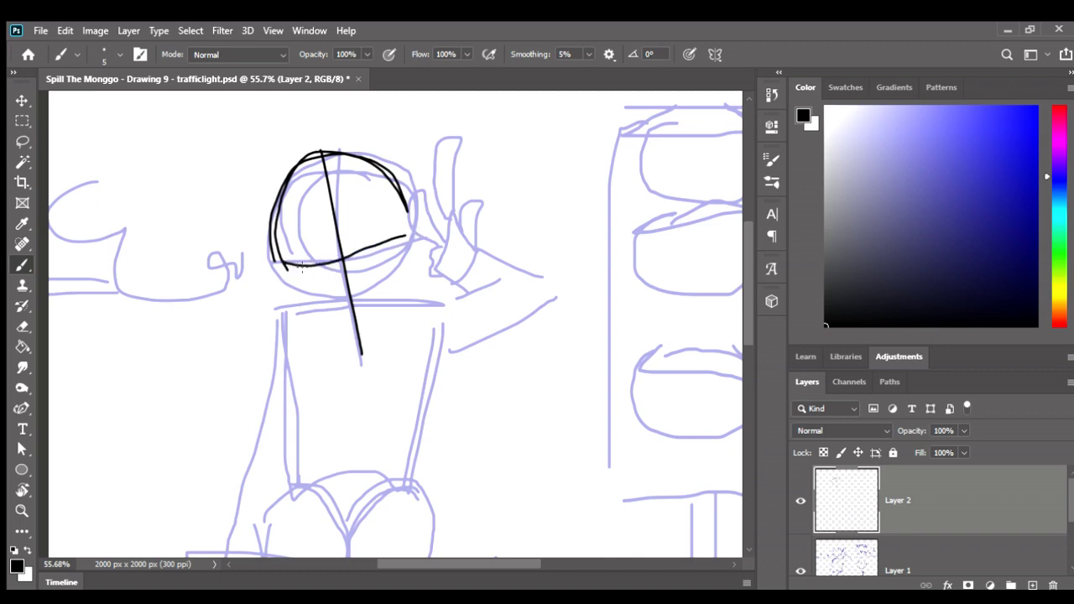
{"action": "key", "text": "ctrl+z"}
{"action": "left_click_drag", "start_coordinate": [284, 269], "coordinate": [404, 242]}
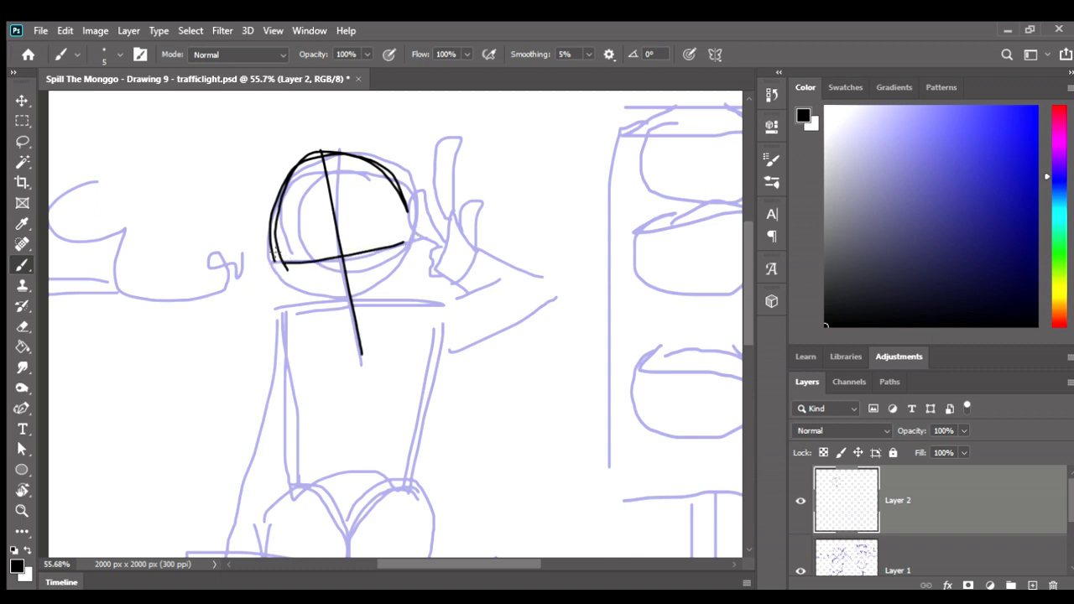
{"action": "mouse_move", "coordinate": [267, 248]}
{"action": "left_mouse_down"}
{"action": "mouse_move", "coordinate": [300, 297]}
{"action": "mouse_move", "coordinate": [341, 325]}
{"action": "left_mouse_up"}
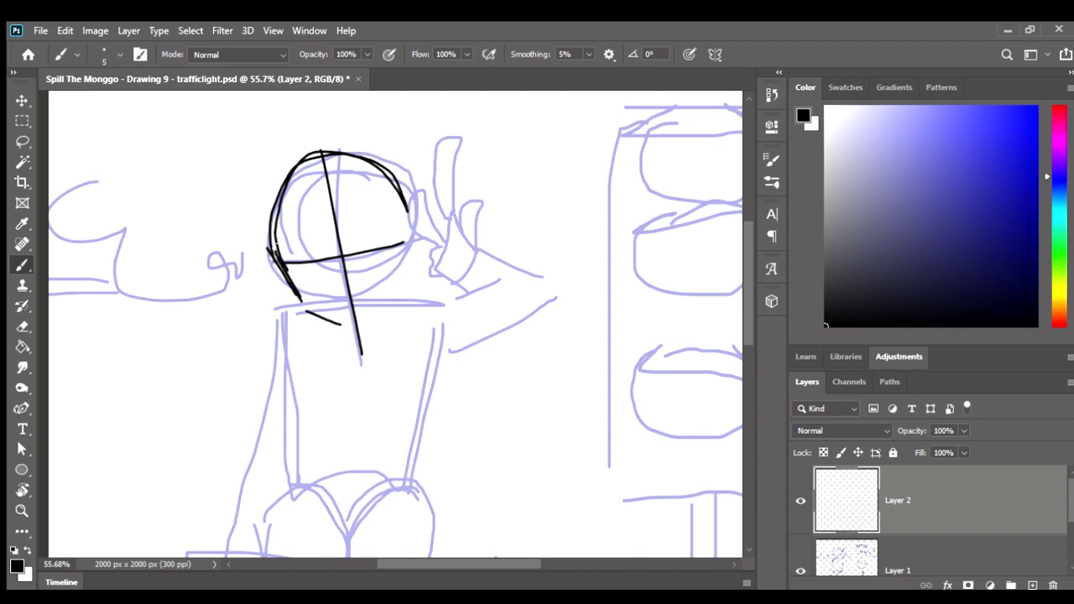
{"action": "key", "text": "ctrl+z"}
{"action": "key", "text": "ctrl+z"}
{"action": "left_click_drag", "start_coordinate": [299, 282], "coordinate": [349, 302]}
{"action": "key", "text": "e"}
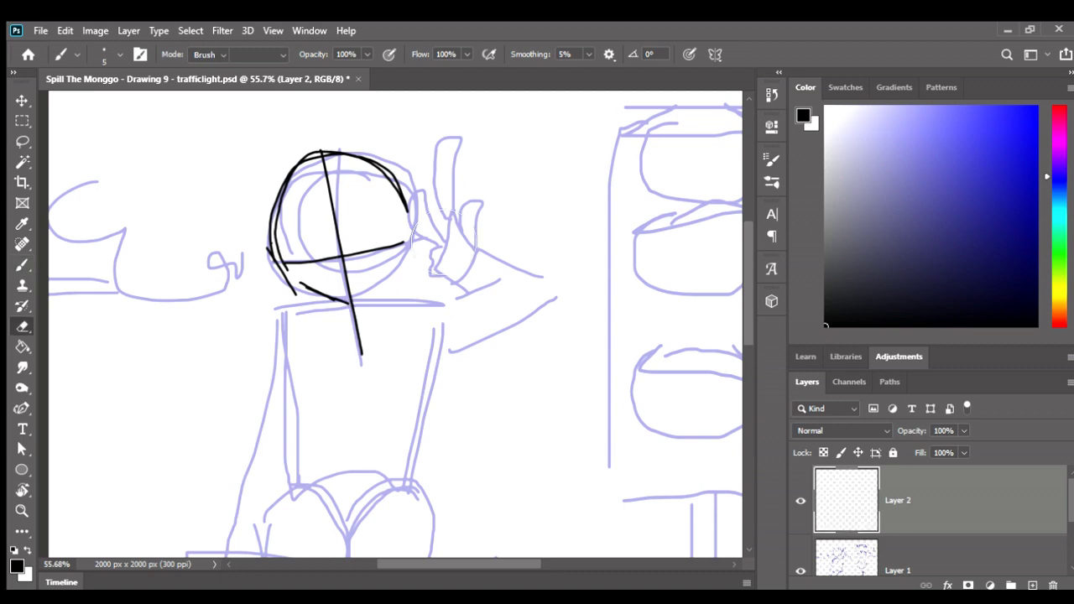
{"action": "mouse_move", "coordinate": [403, 202]}
{"action": "left_mouse_down"}
{"action": "mouse_move", "coordinate": [315, 262]}
{"action": "mouse_move", "coordinate": [344, 168]}
{"action": "mouse_move", "coordinate": [356, 336]}
{"action": "mouse_move", "coordinate": [420, 244]}
{"action": "left_mouse_up"}
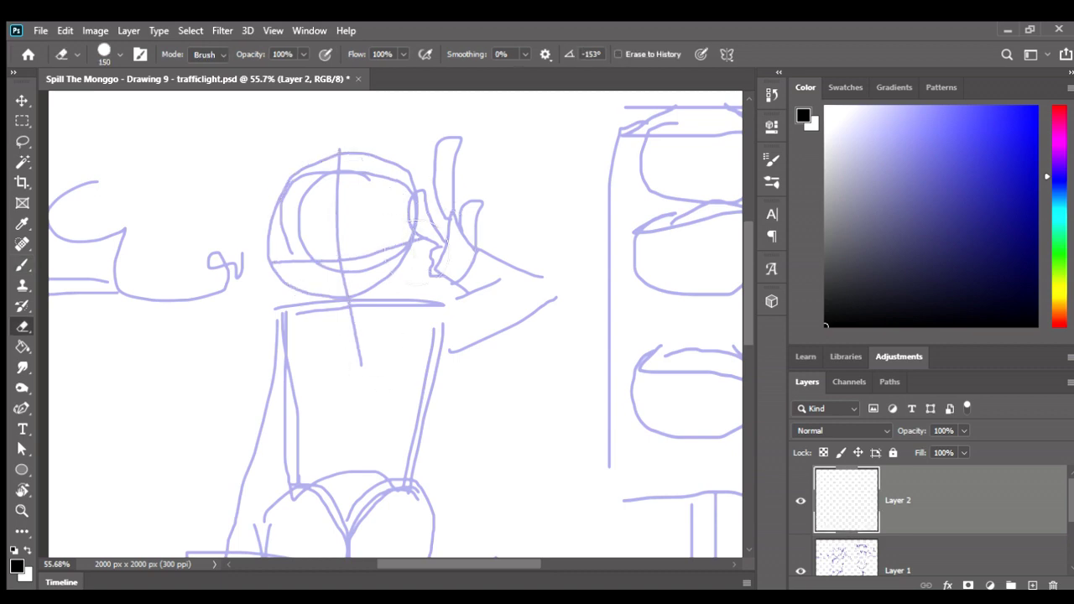